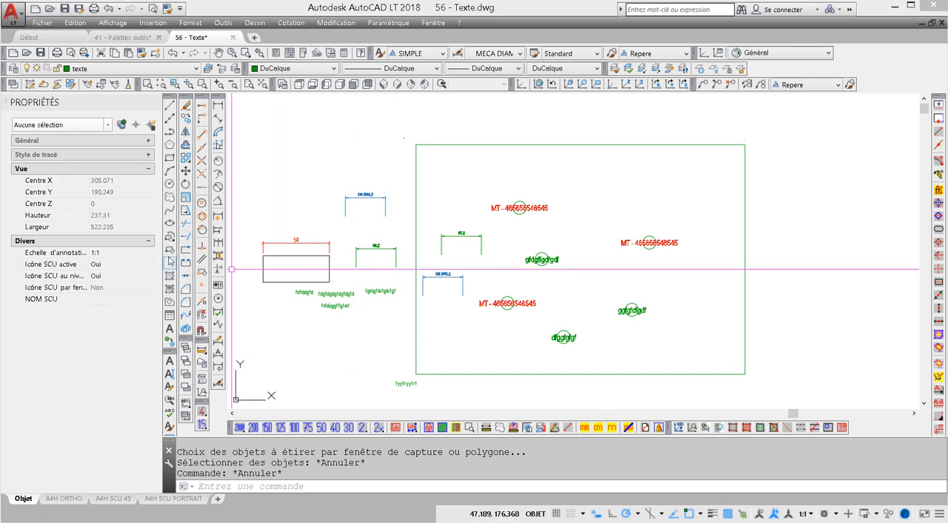
click(186, 212)
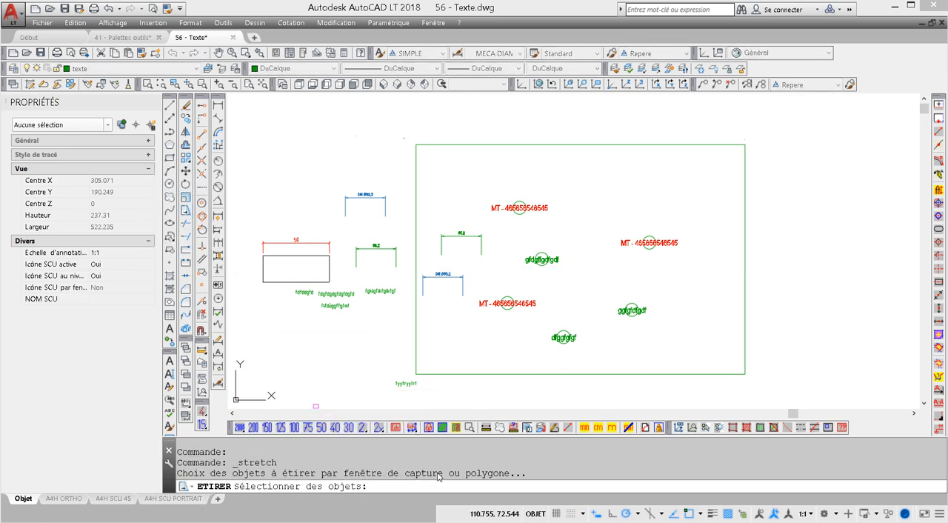
click(450, 345)
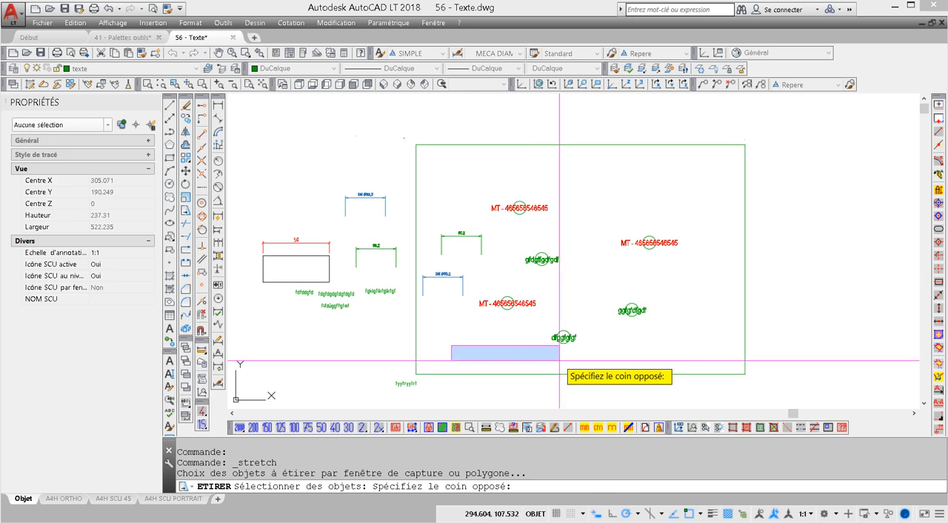
key(Escape)
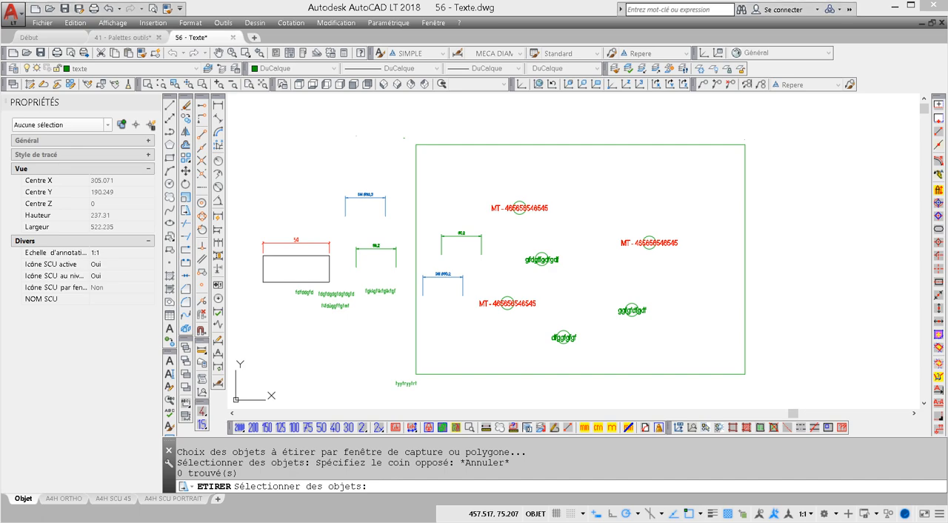
Step: Review the drawing's layers in the layer properties manager and close it
click(12, 70)
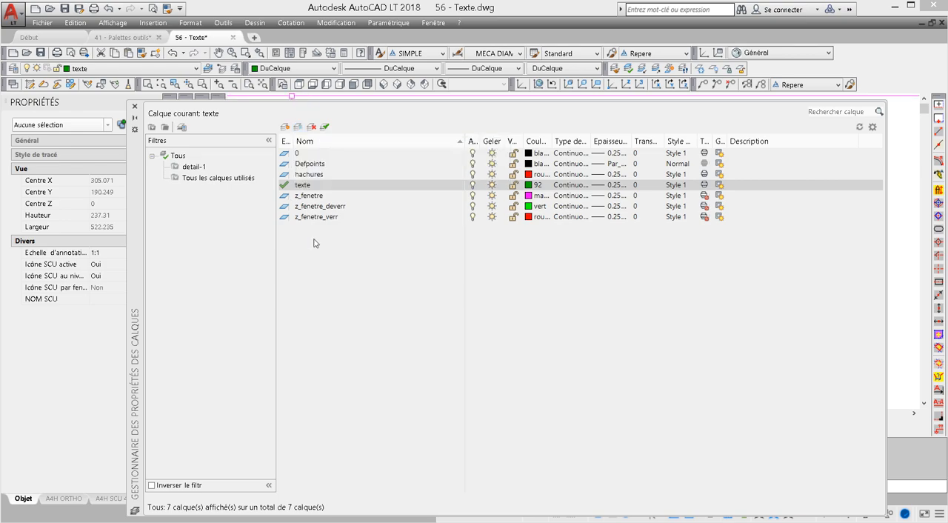
click(135, 107)
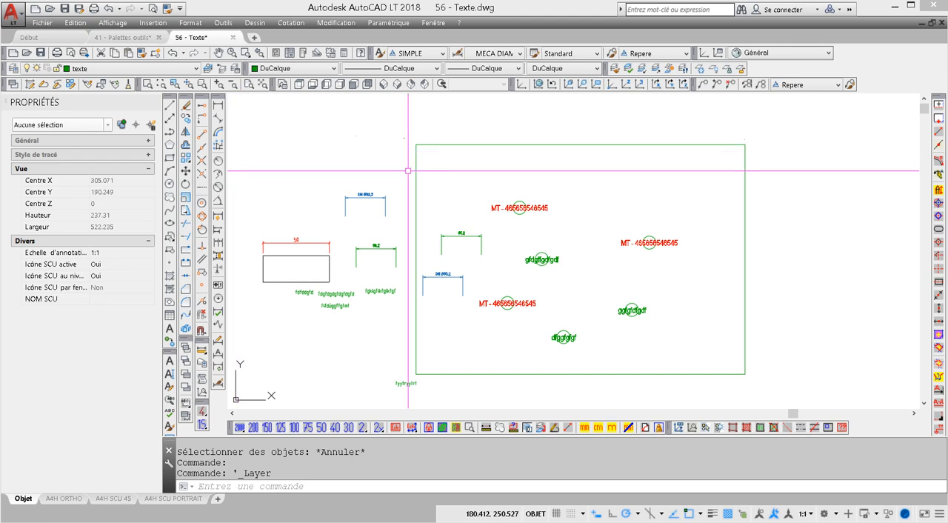
Step: Enlarge the Rename dialog, review the layer, material, UCS and dimension style categories, and leave without renaming anything
click(191, 25)
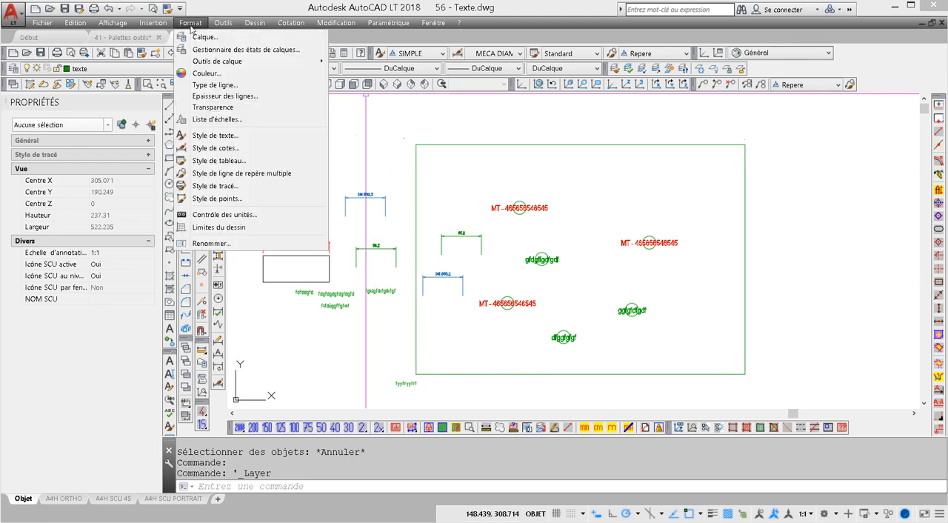
click(204, 243)
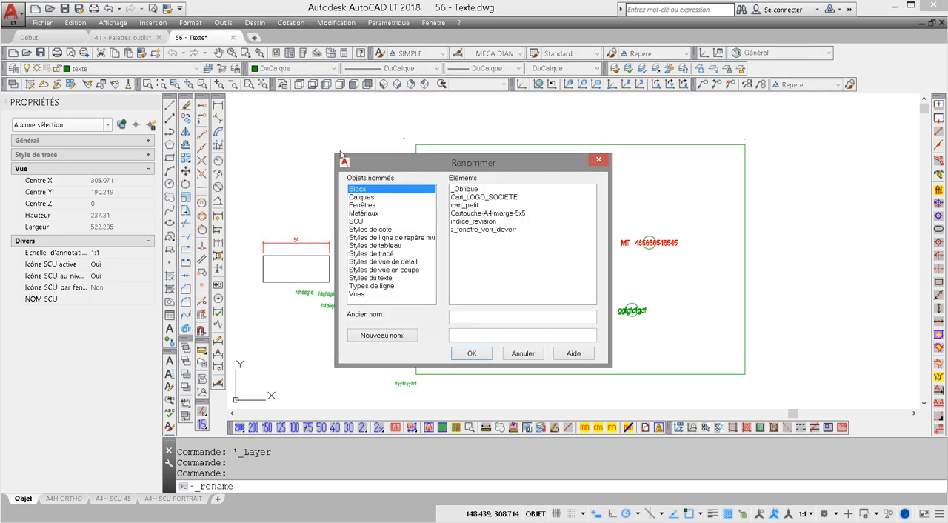
drag(420, 160, 333, 68)
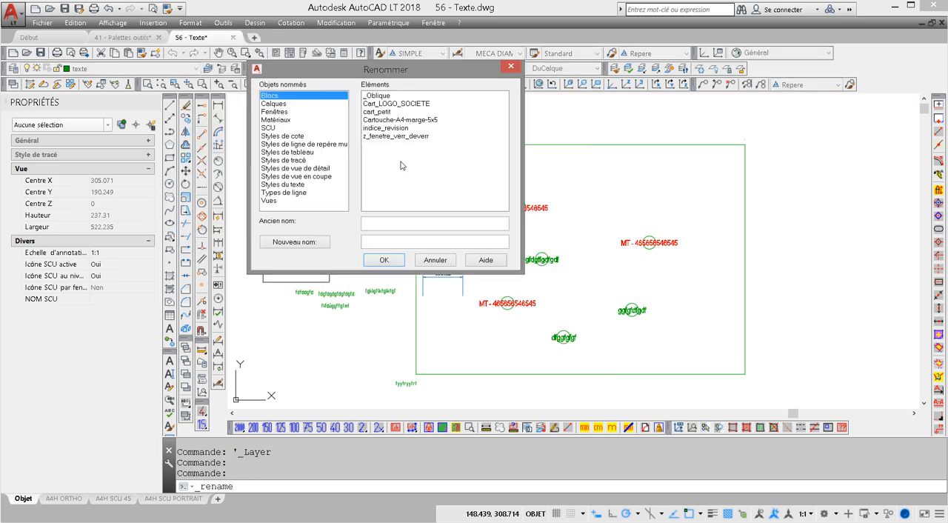
drag(521, 270, 740, 404)
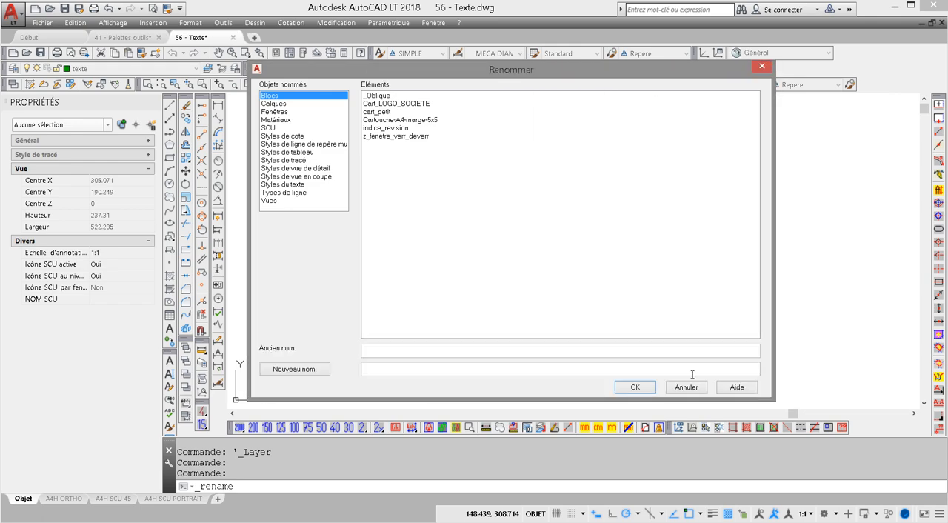
click(274, 106)
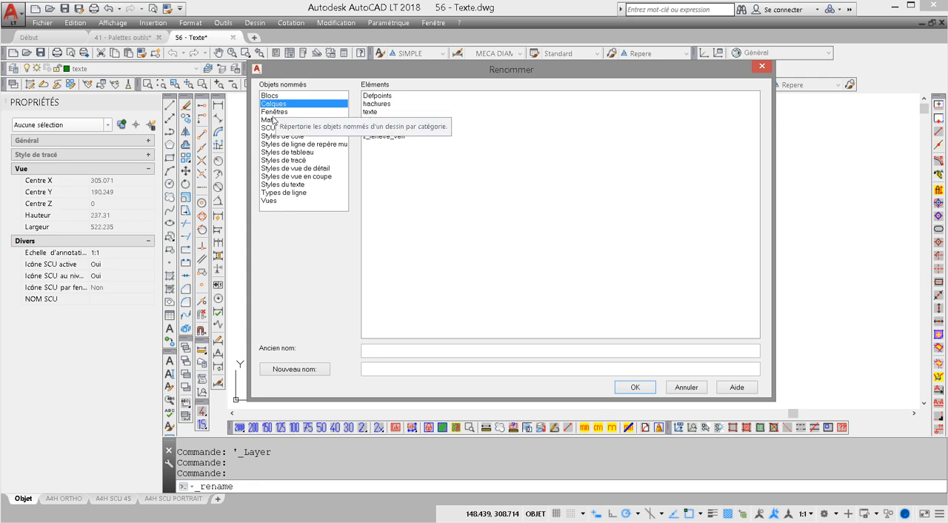
click(272, 120)
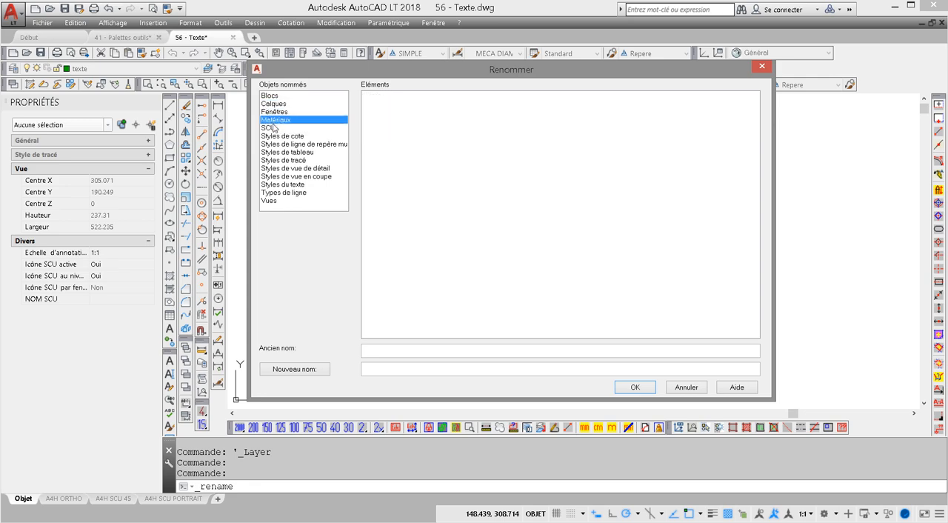
click(270, 127)
click(279, 136)
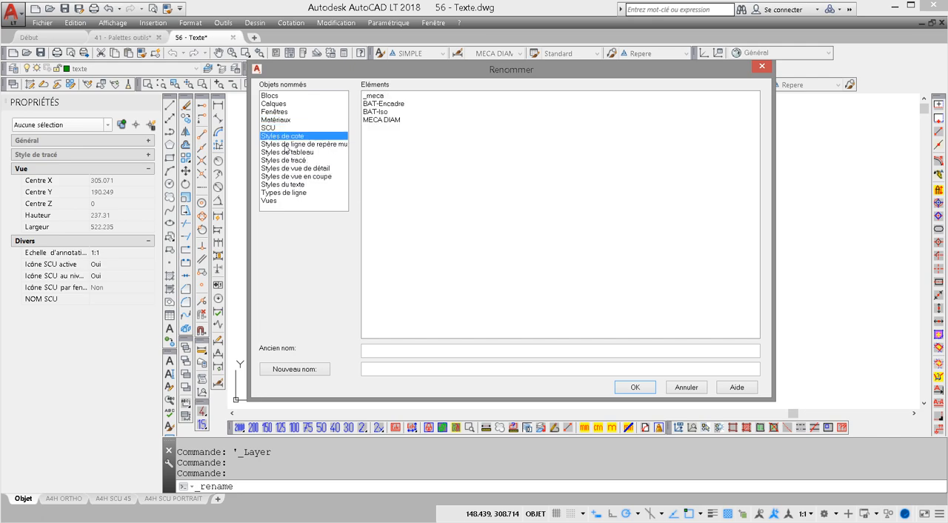
click(685, 388)
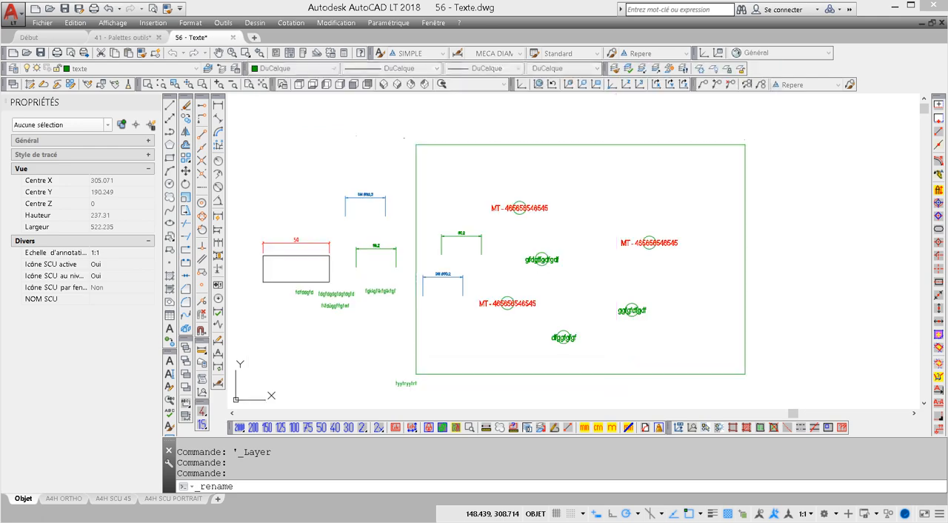
Step: Check the SIMPLE style's name in the text style settings and leave them without changes
click(379, 53)
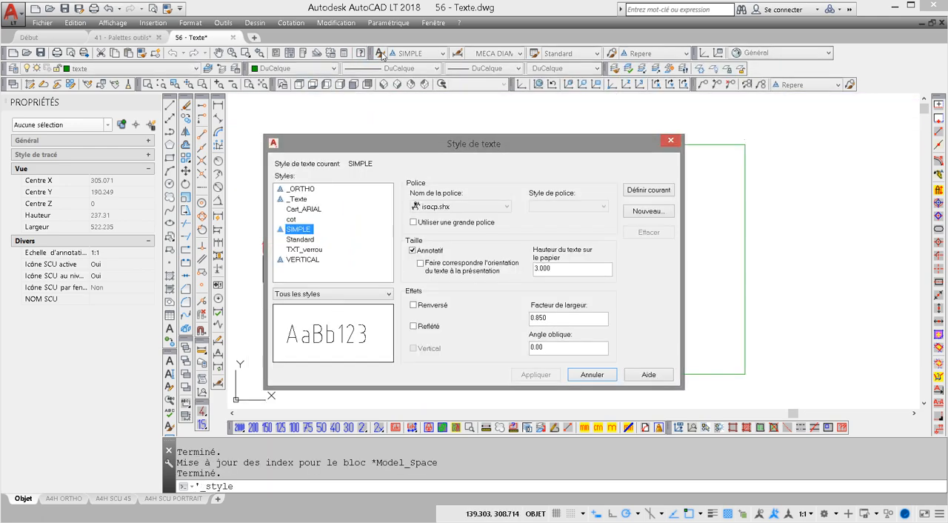
click(296, 231)
click(297, 231)
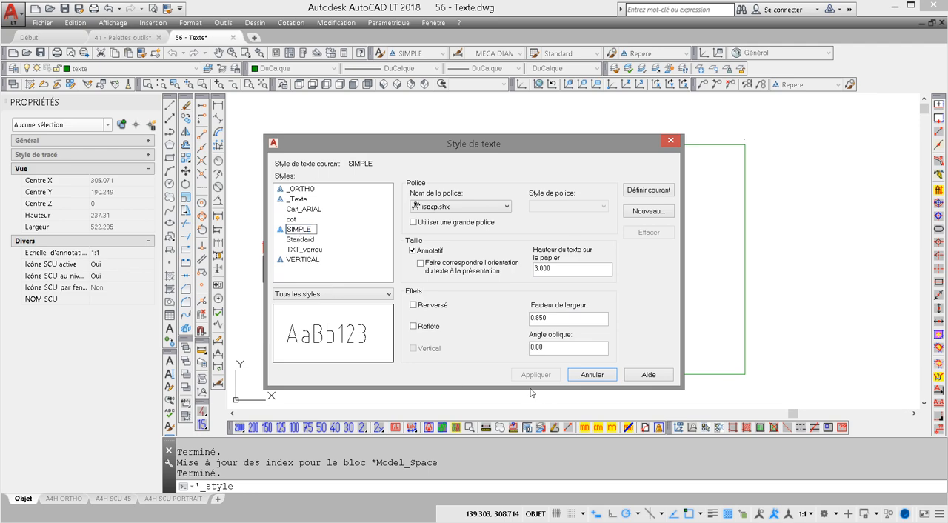
key(Escape)
click(592, 374)
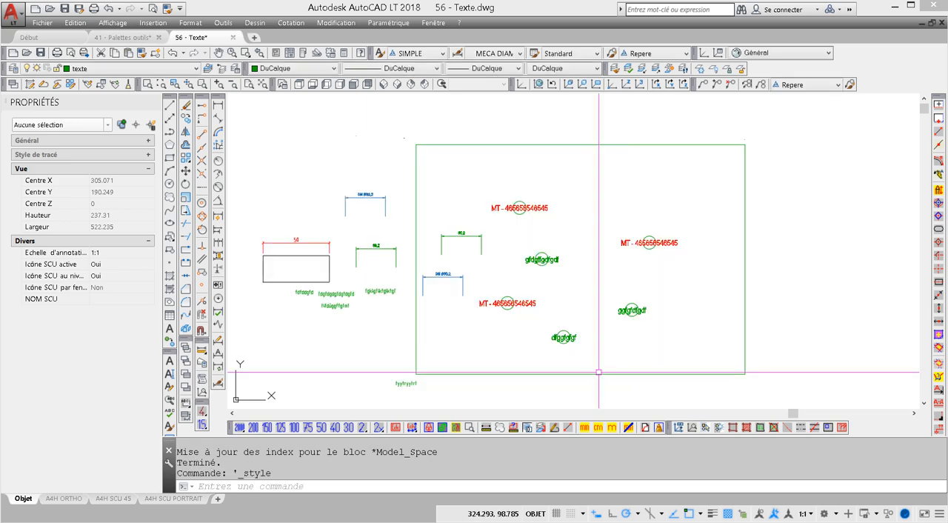
key(Escape)
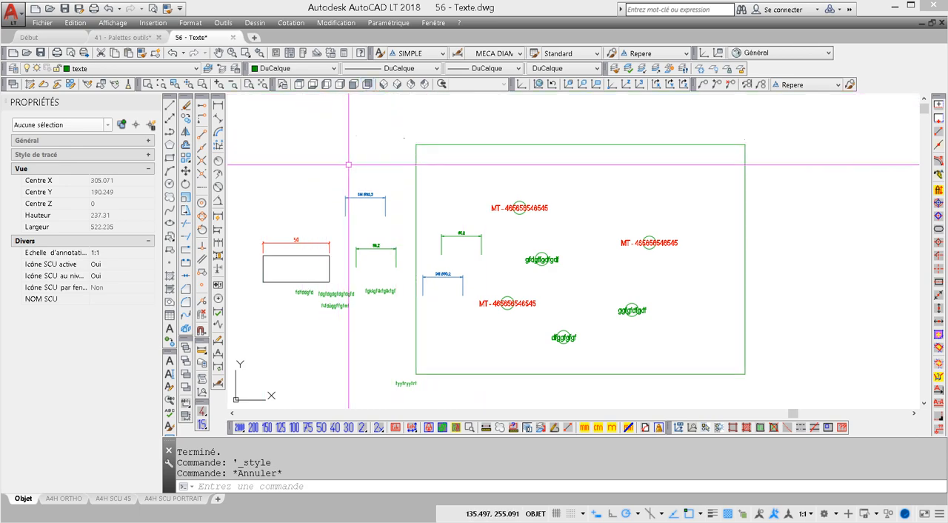
Step: Open the recent drawing 61 - RENOMMER blocs.dwg and inspect its electrical symbol blocks
click(51, 24)
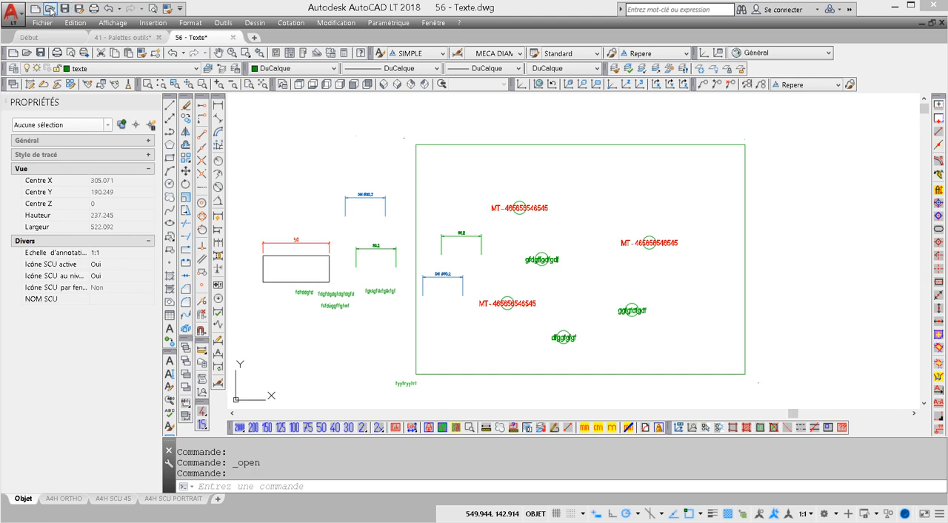
click(43, 23)
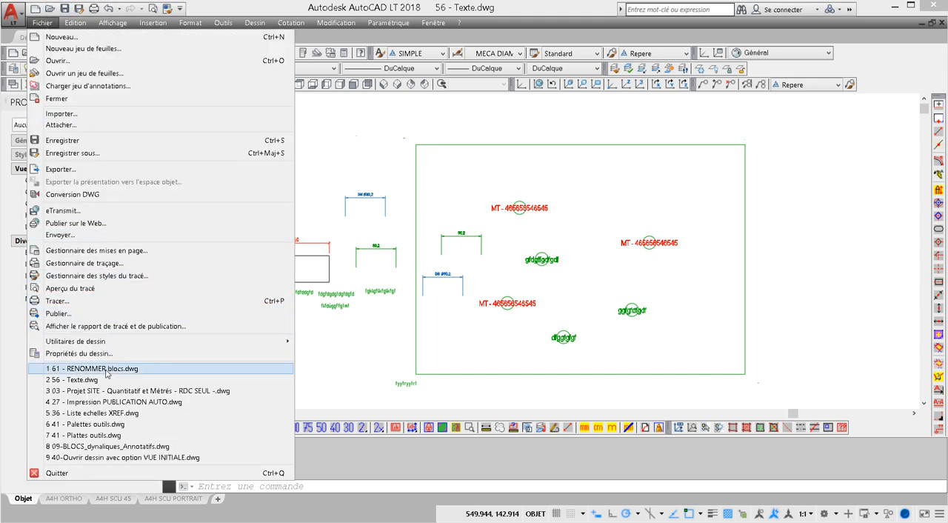
click(106, 368)
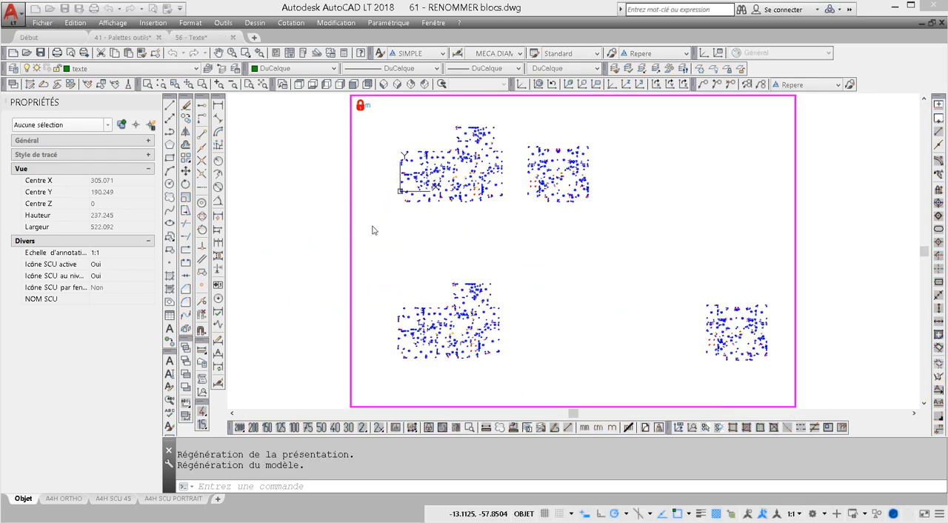
middle_drag(480, 199, 453, 211)
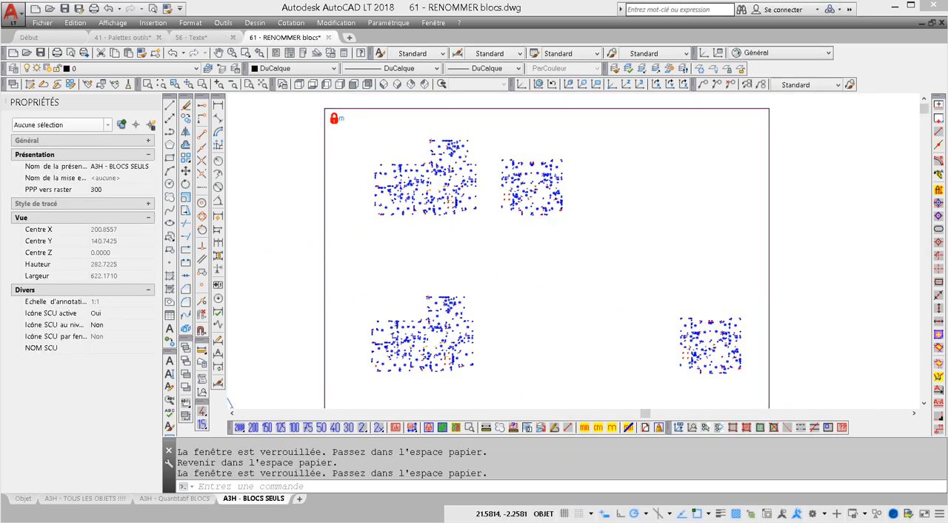
scroll(475, 219, up, 8)
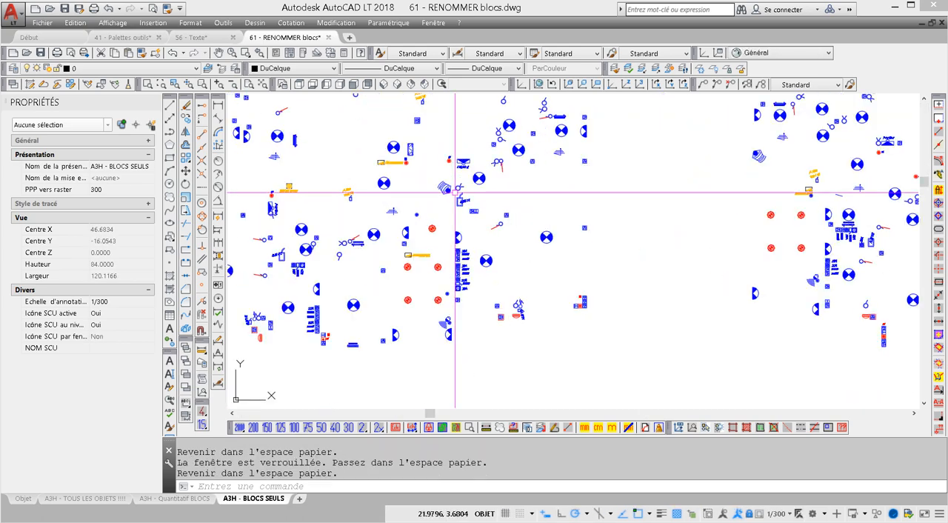
scroll(474, 219, down, 4)
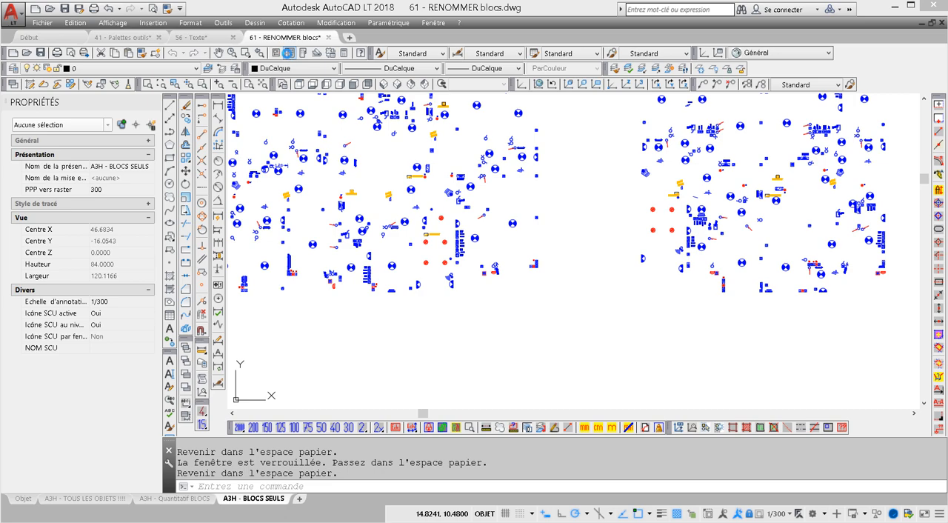
Step: List the blocks of the open drawing 61 - RENOMMER blocs.dwg in DesignCenter and hide the description area
click(288, 54)
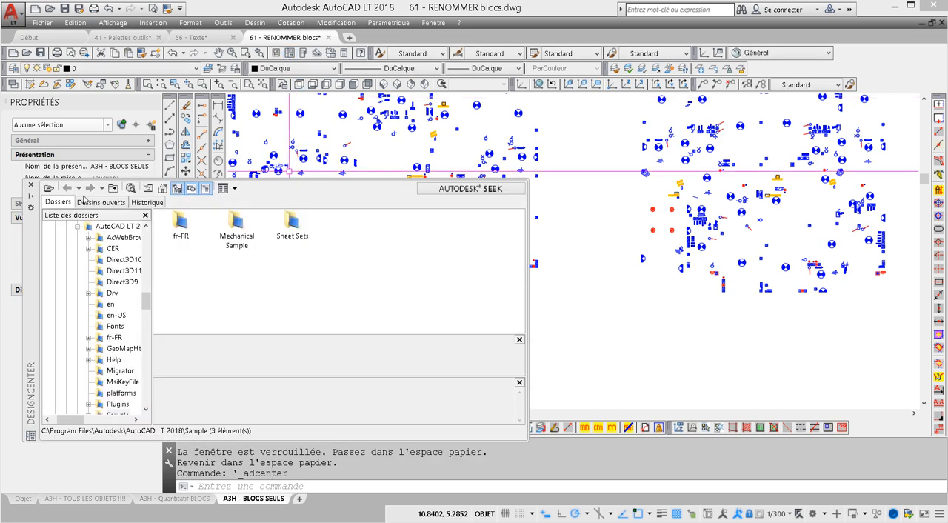
click(94, 202)
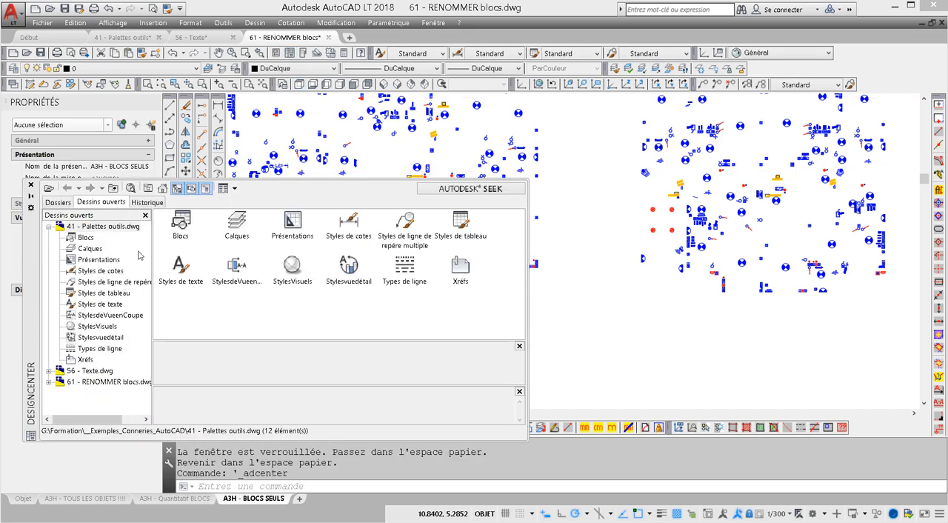
click(107, 381)
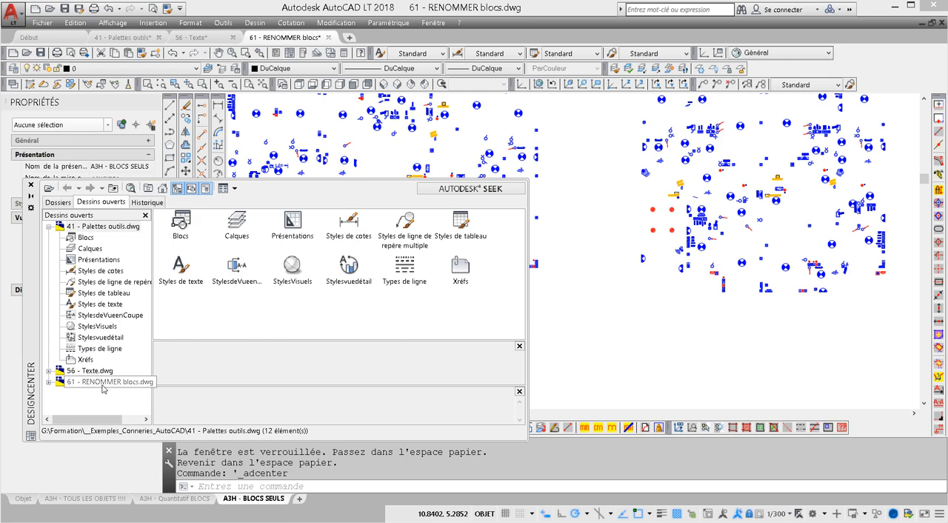
double_click(69, 383)
click(85, 283)
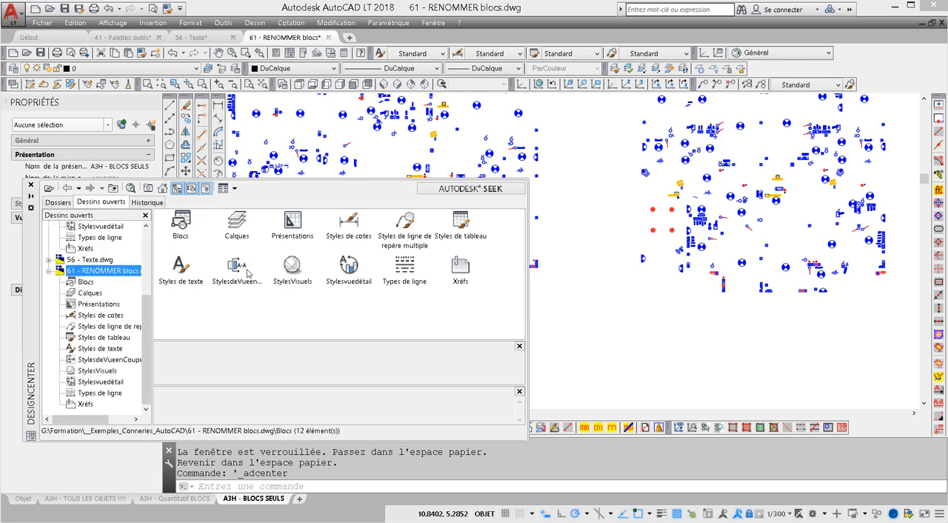
click(519, 391)
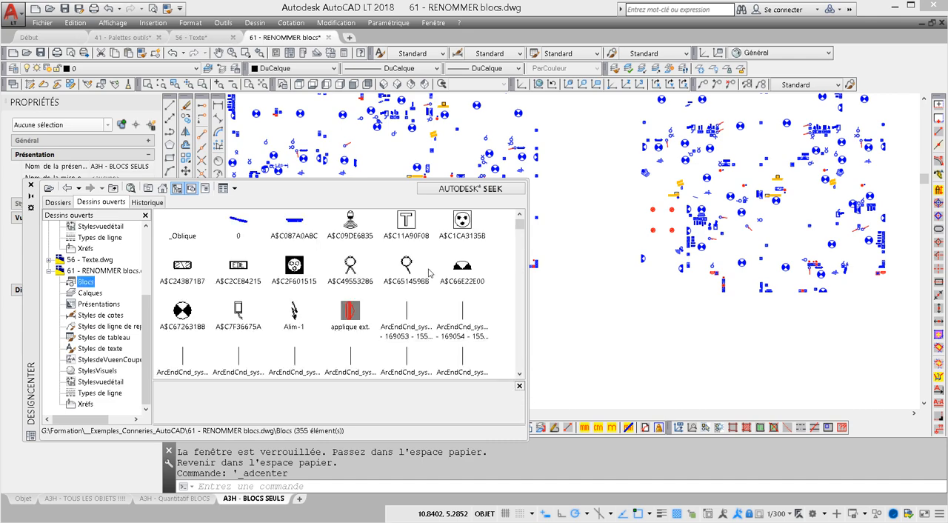
Step: Preview block A$C09DE6B35 in DesignCenter, check which actions are available for it, and close DesignCenter
click(356, 224)
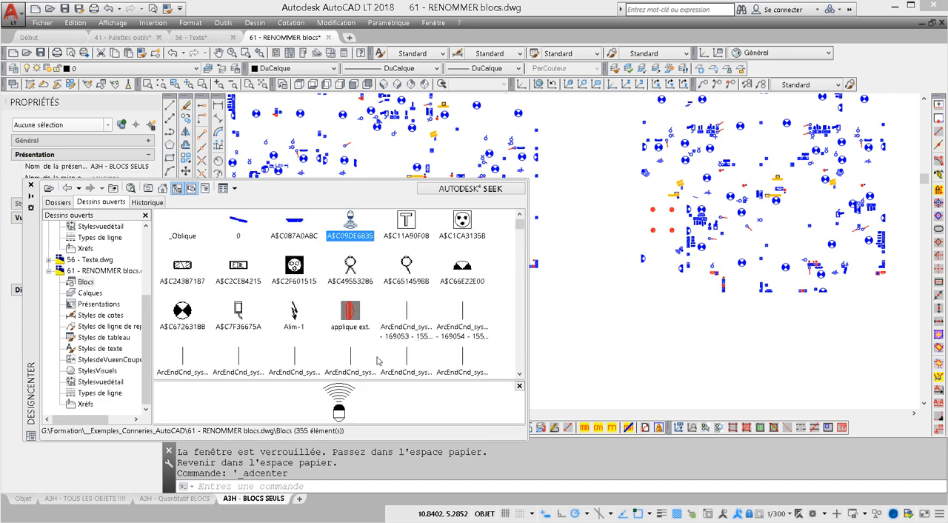
right_click(352, 235)
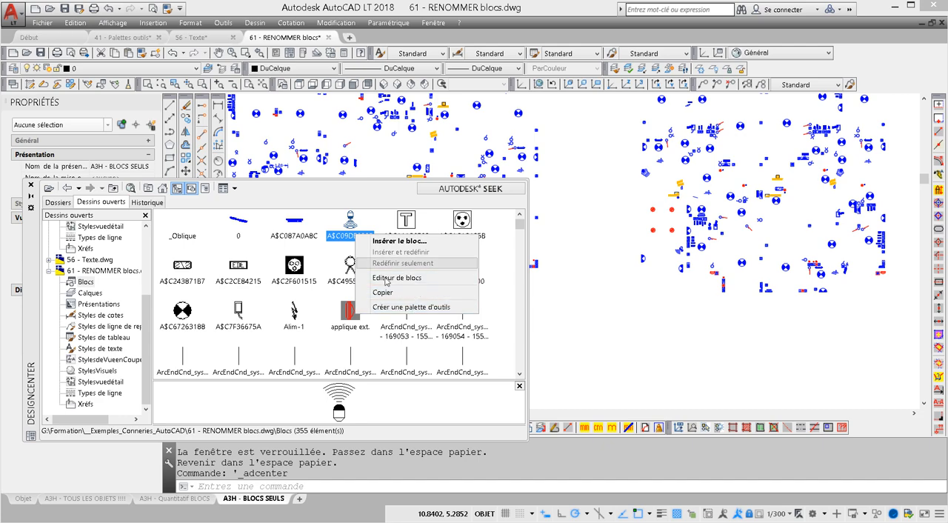
click(347, 238)
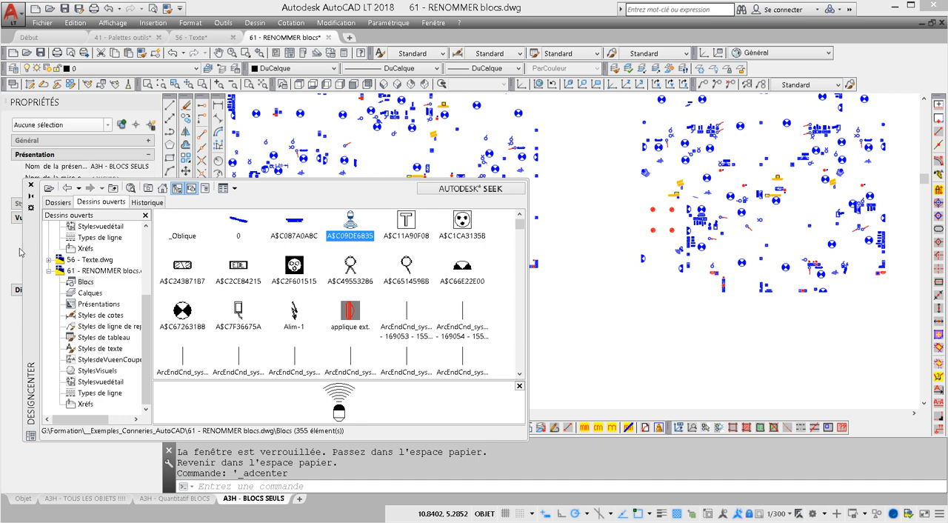
drag(31, 258, 261, 223)
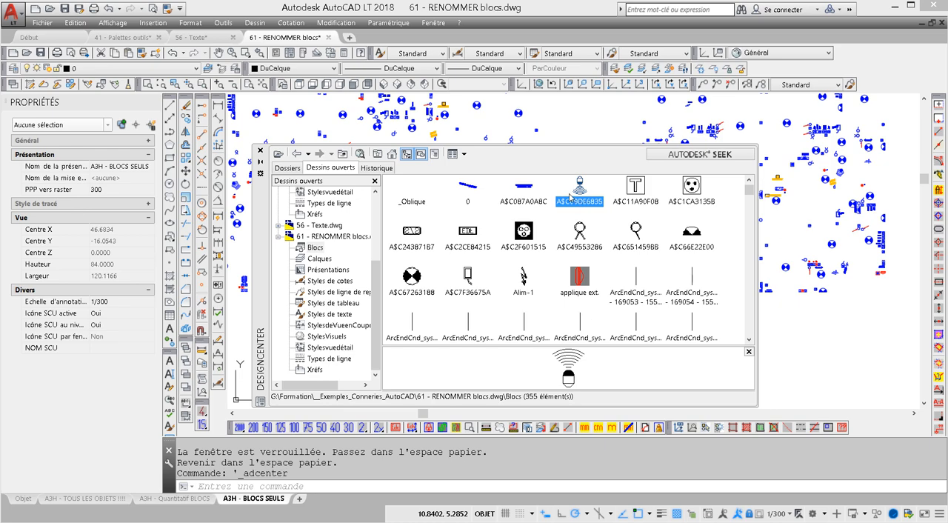
right_click(594, 205)
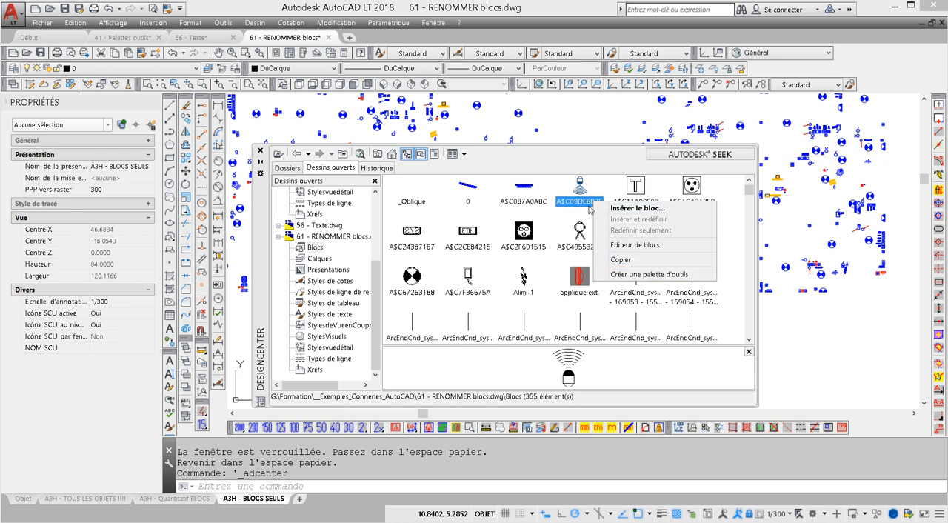
click(590, 209)
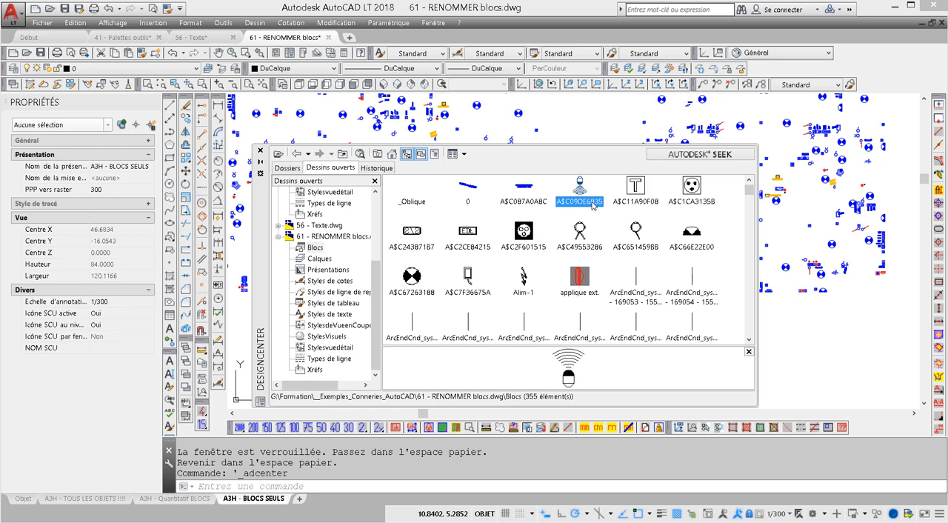
click(260, 150)
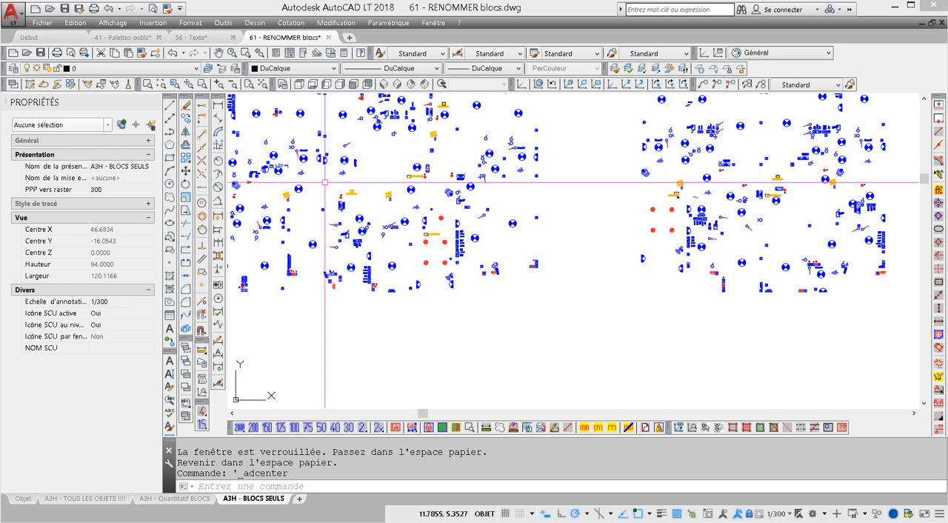
scroll(325, 182, up, 4)
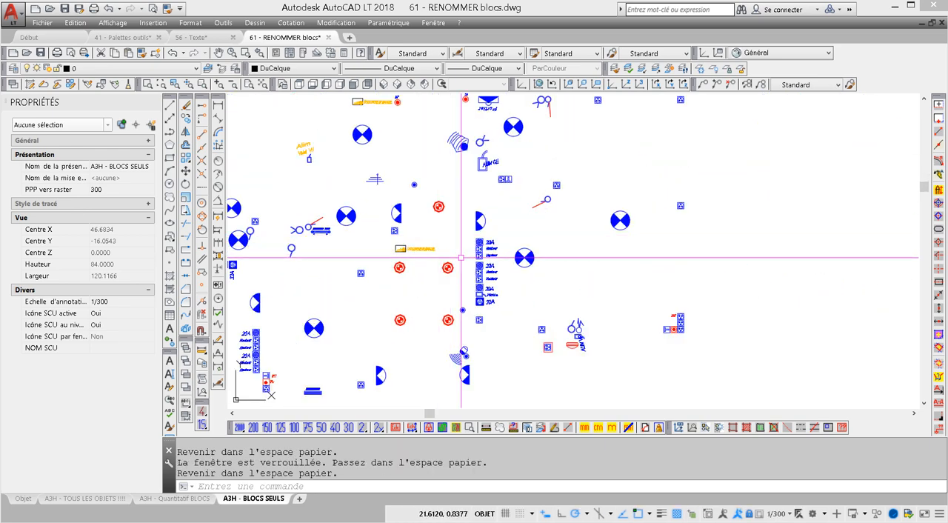
Step: Check the name of the detector block with the arcs in an enlarged block definition dialog and cancel it without editing
scroll(457, 356, up, 6)
click(469, 310)
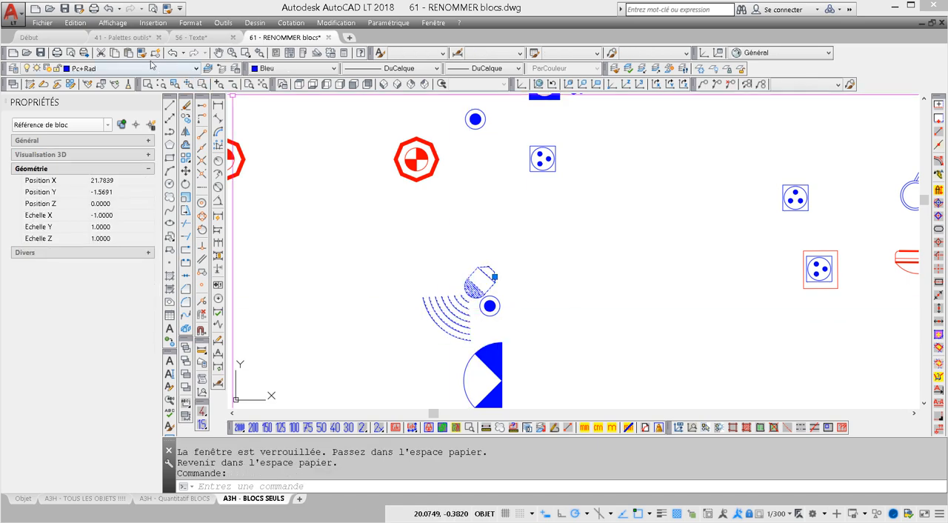
key(ctrl)
key(ctrl)
key(ctrl)
click(155, 57)
key(ctrl+c)
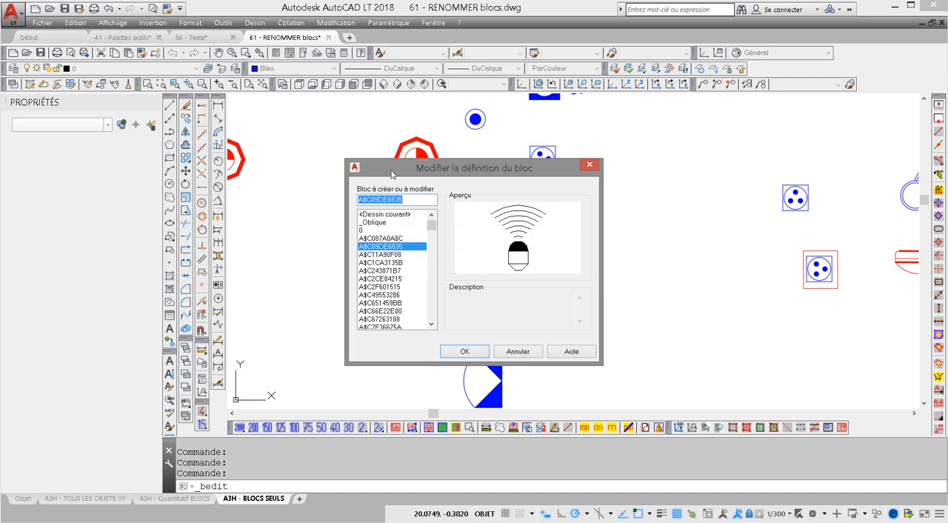
drag(391, 173, 358, 115)
drag(570, 306, 690, 409)
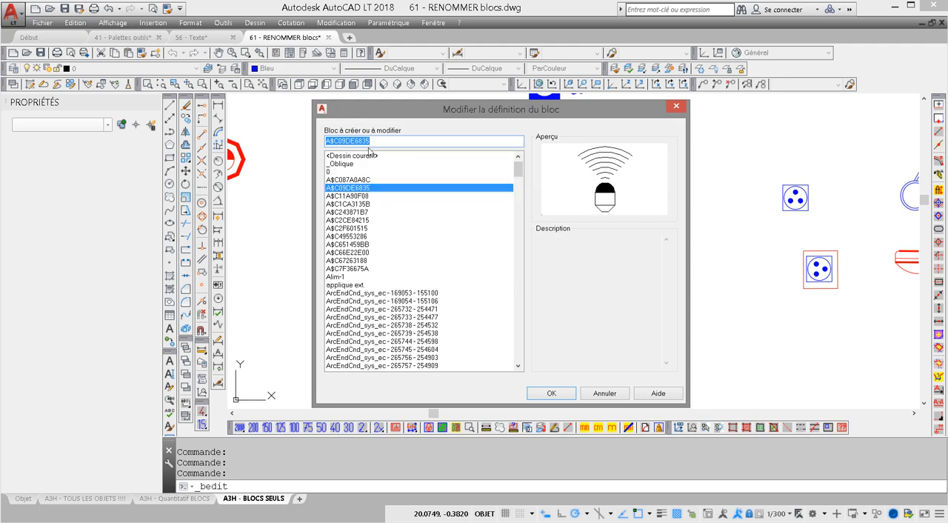
click(609, 394)
Step: Expand the detector block's Général and Divers properties to read its block name, and deselect the block
click(482, 286)
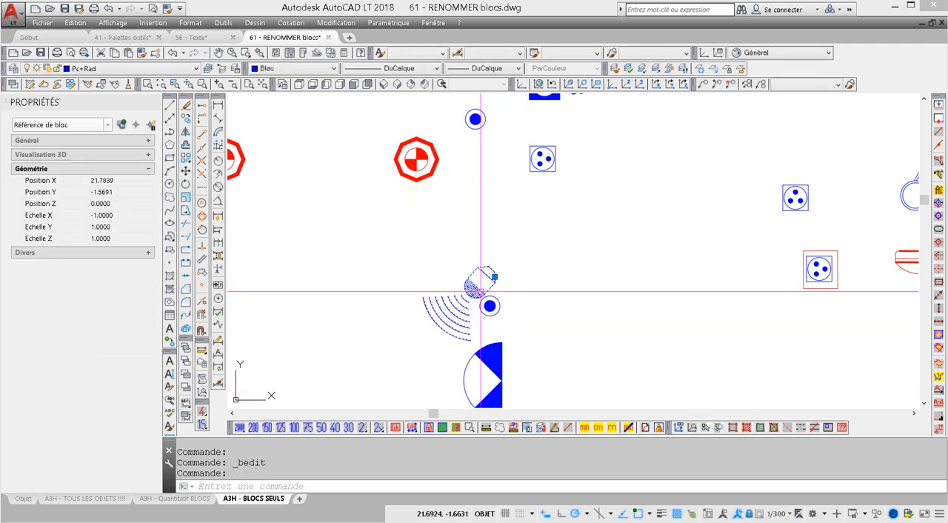
click(147, 154)
click(148, 141)
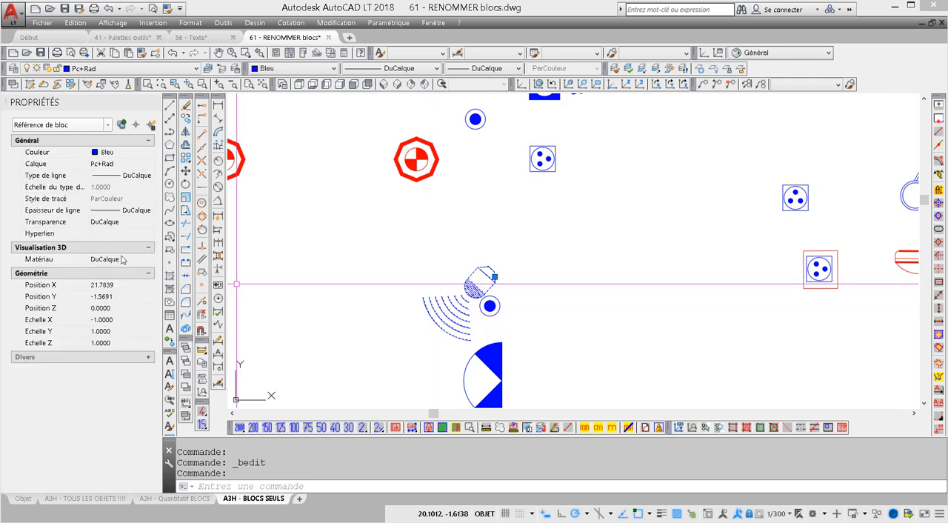
key(Escape)
click(455, 312)
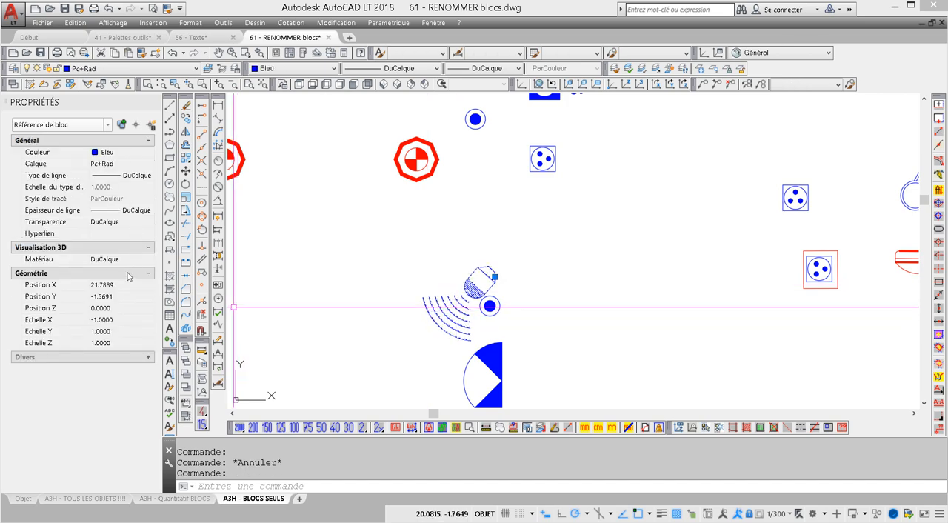
click(150, 357)
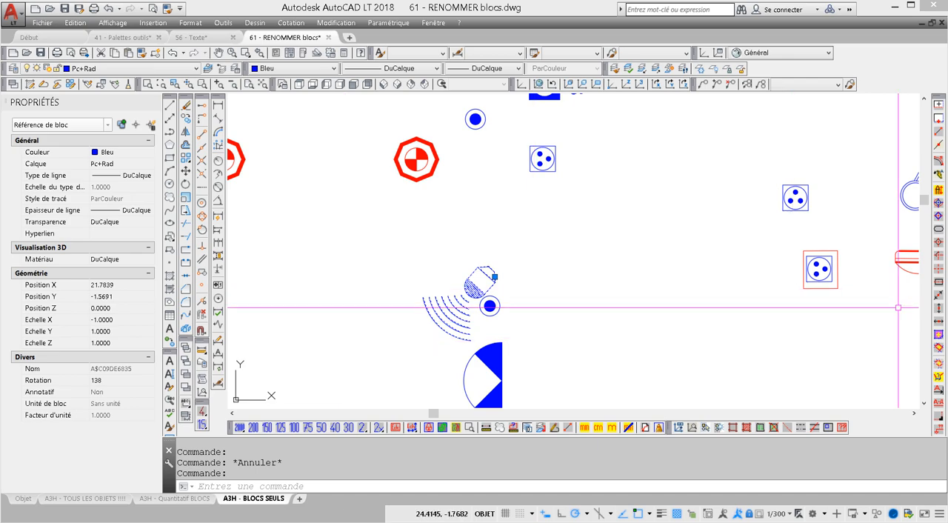
key(Escape)
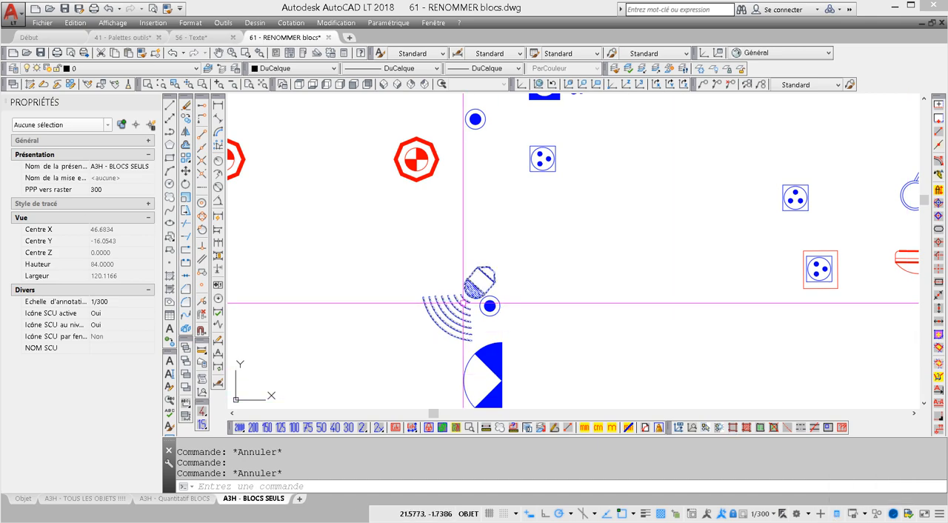
Step: Read the detector block's name in its Quick Properties, and open the block definition dialog with nothing selected before cancelling it
click(485, 287)
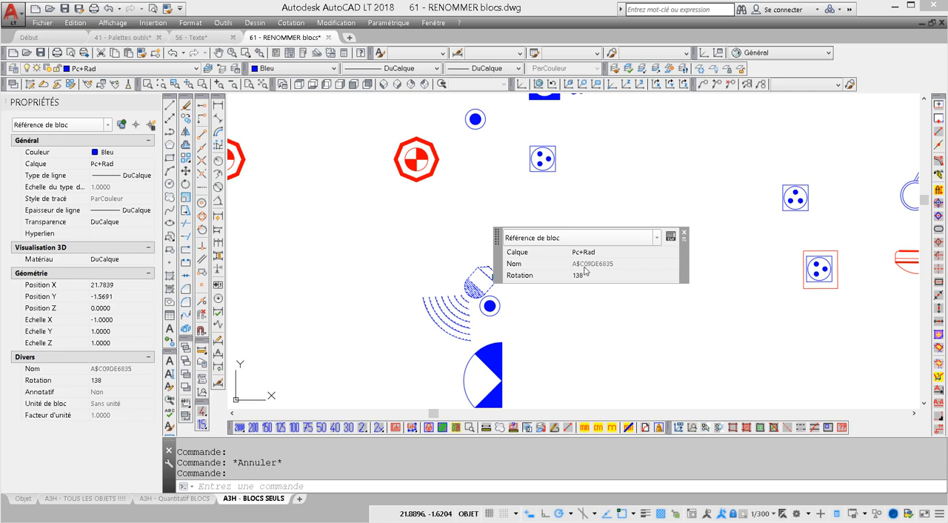
key(ctrl)
key(ctrl)
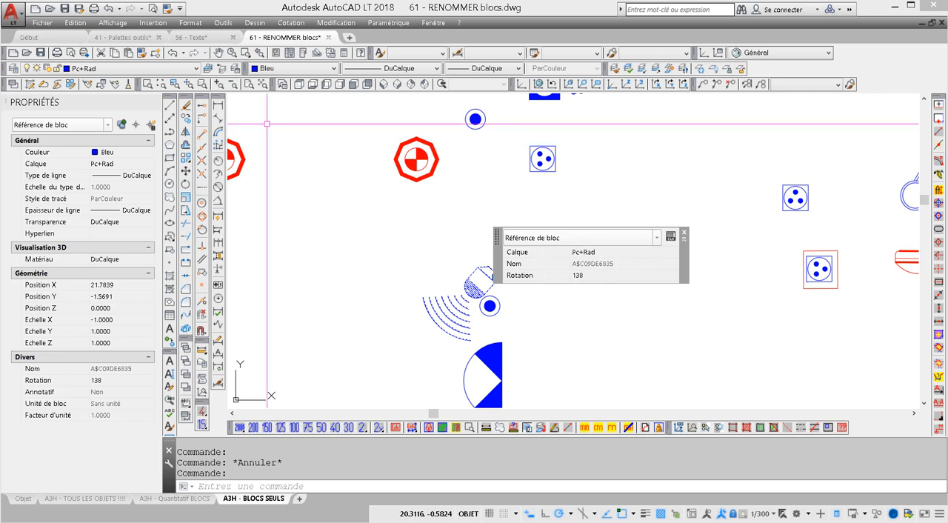
key(Escape)
click(157, 53)
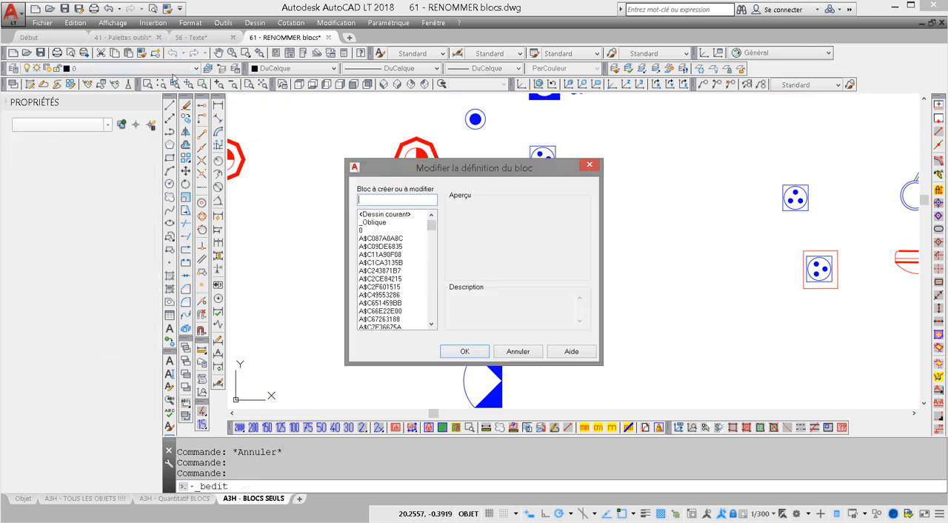
key(Escape)
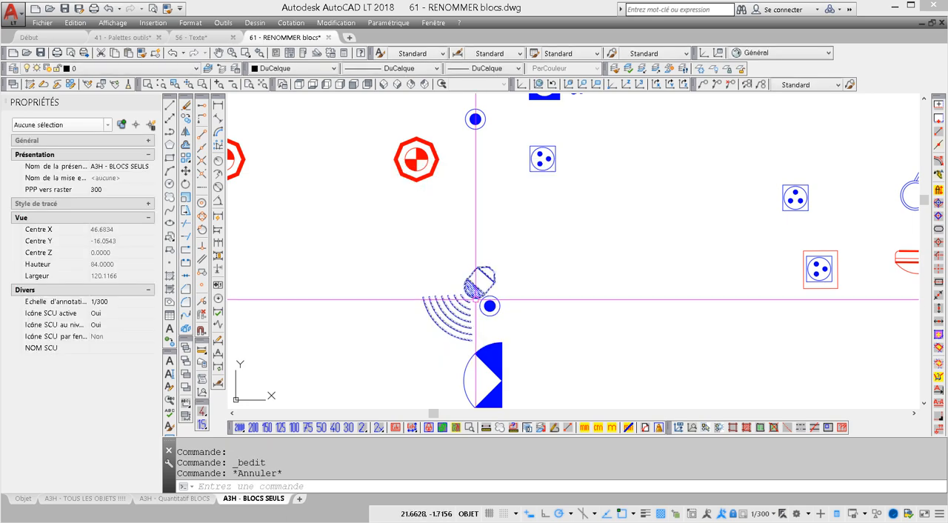
Step: Close the detector block's Quick Properties, turn that feature off and remove Propriétés rapides from the status bar's displayed items
click(474, 296)
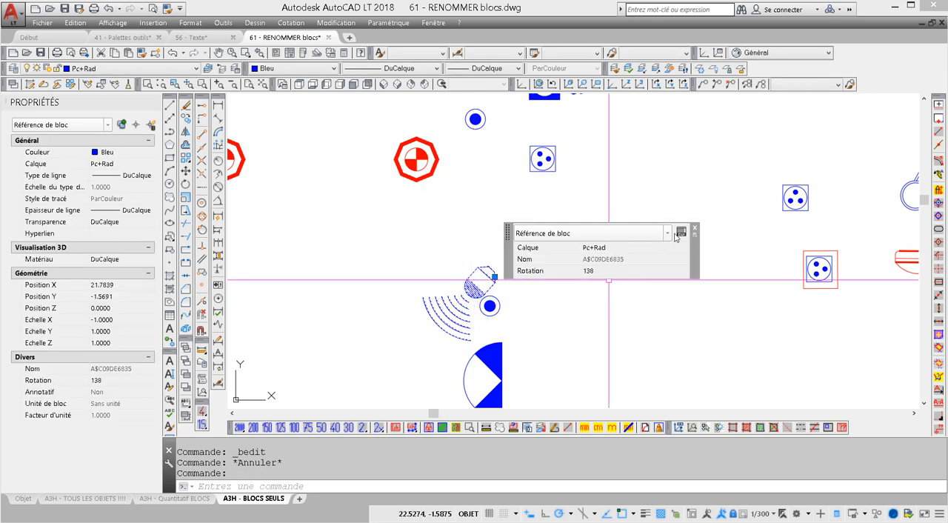
click(693, 231)
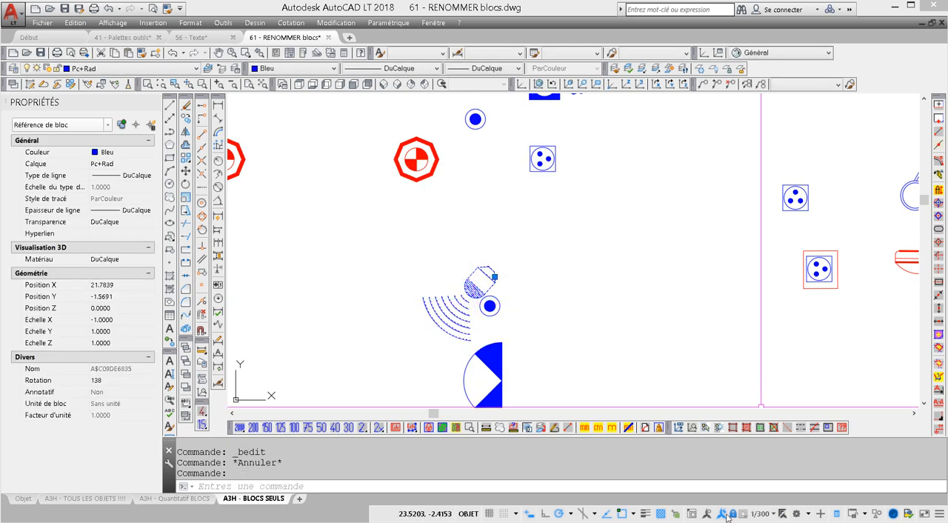
click(837, 515)
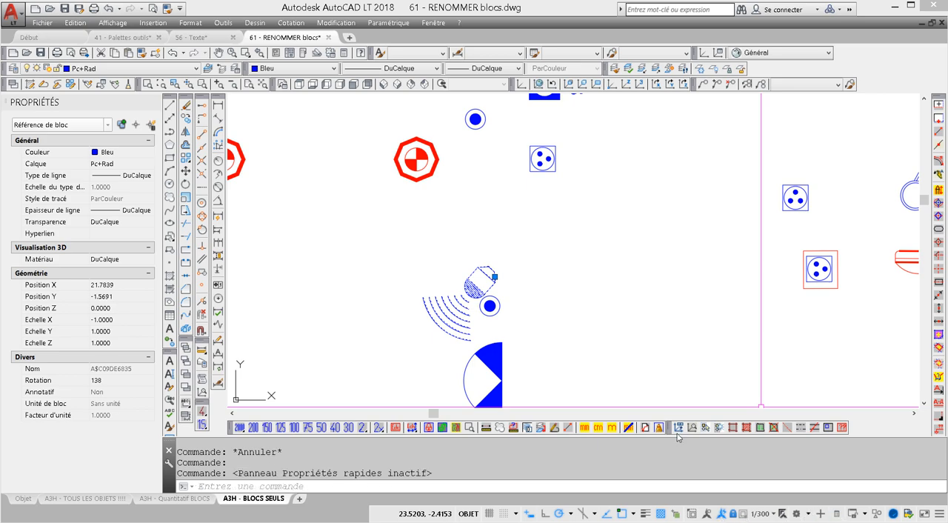
click(938, 516)
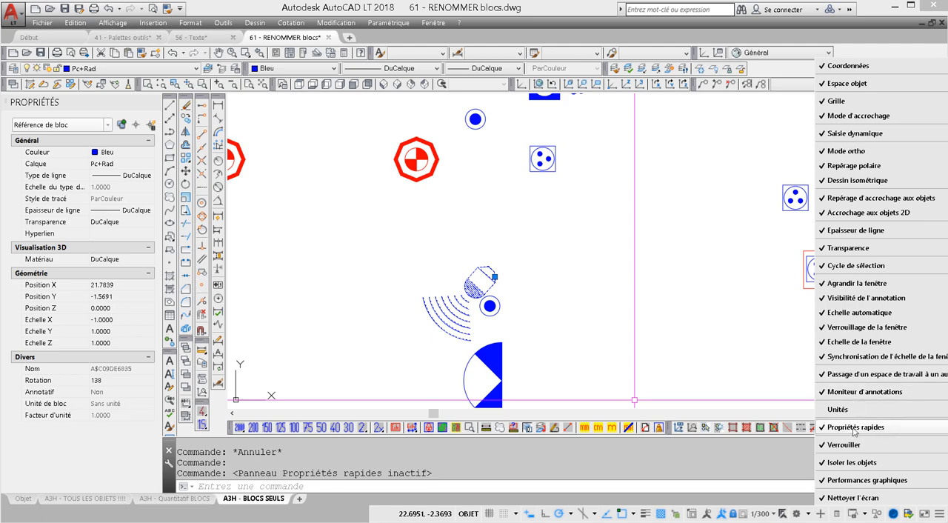
click(853, 427)
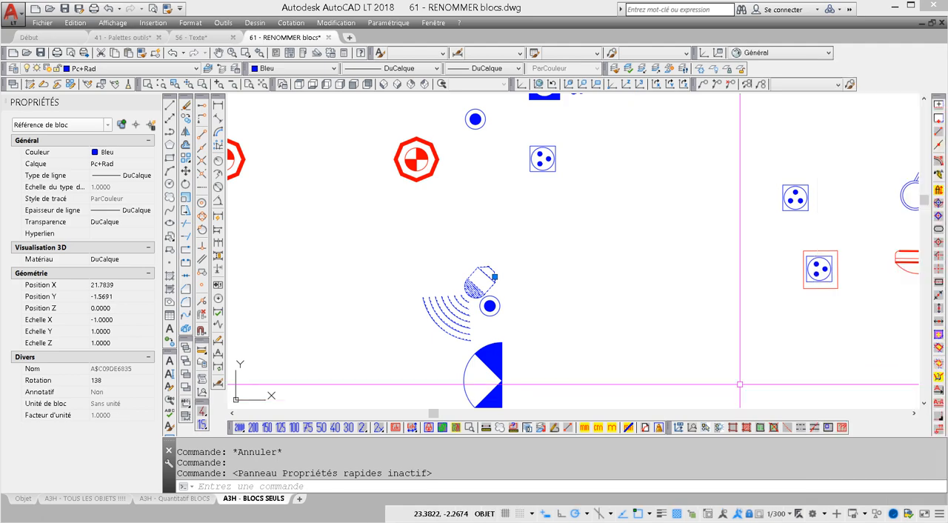
Step: Copy the detector block's name A$C09DE6835 from its definition dialog and rename that block as detecteur
click(155, 53)
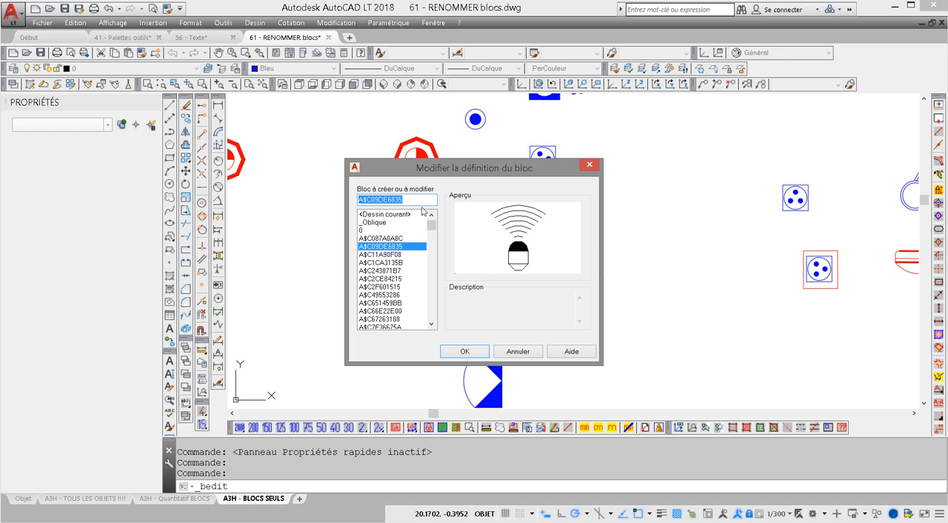
click(529, 355)
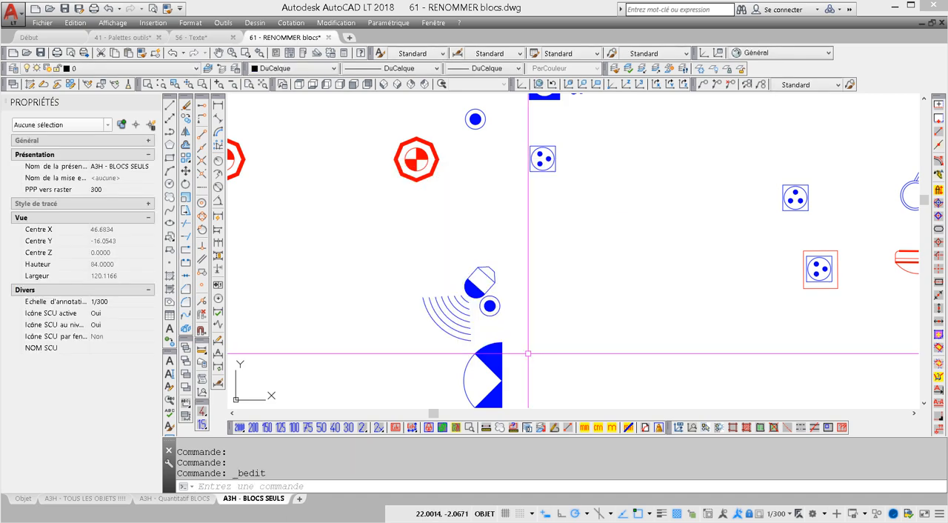
click(191, 23)
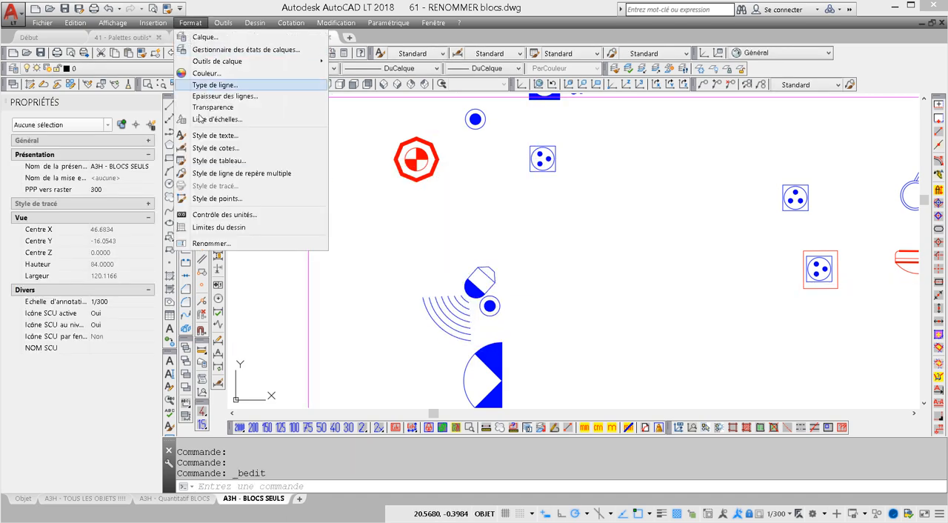
click(213, 244)
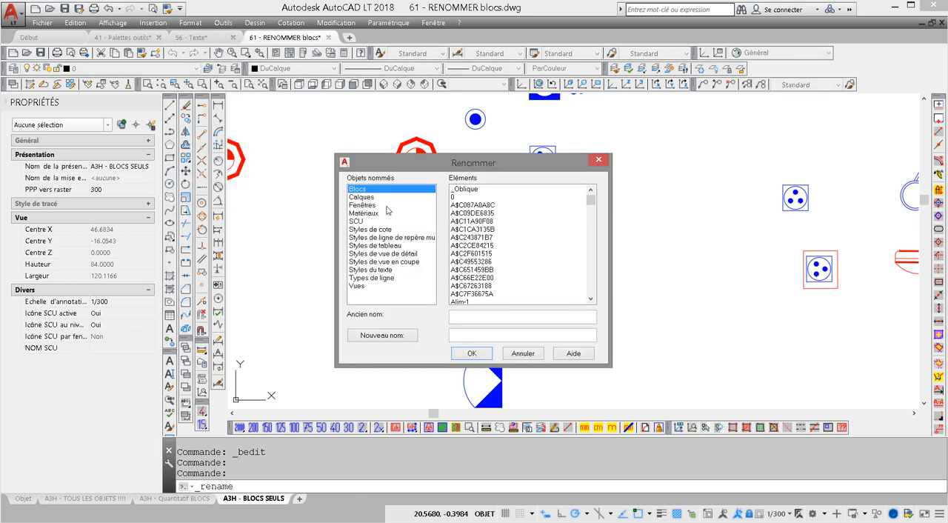
click(467, 320)
key(ctrl+v)
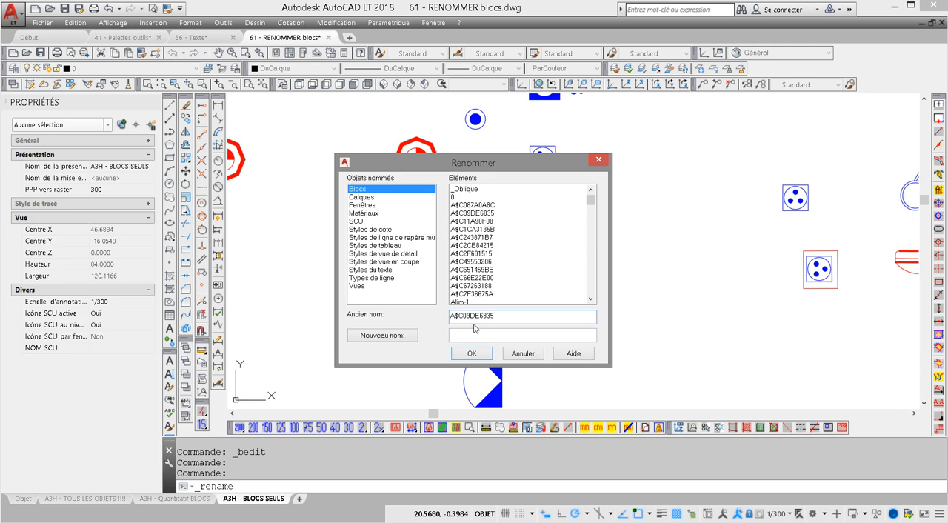
click(476, 336)
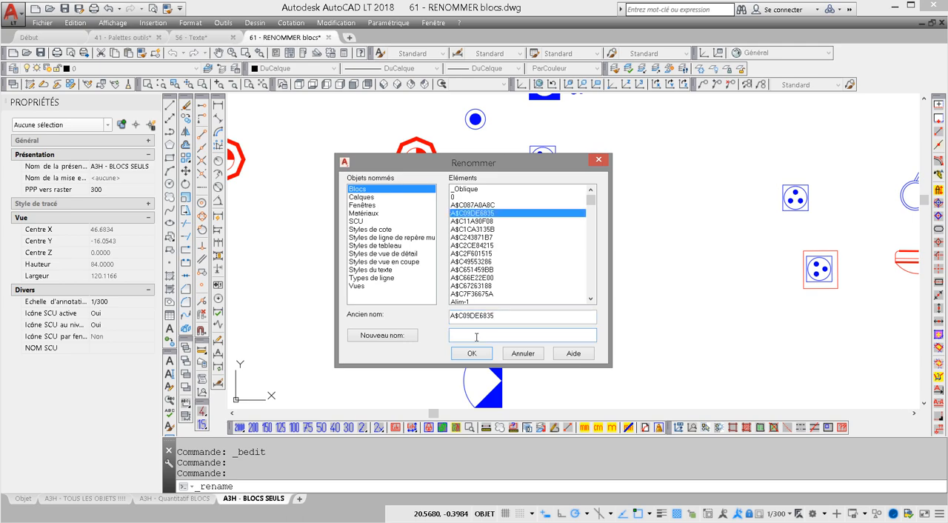
text(detecteur)
click(364, 335)
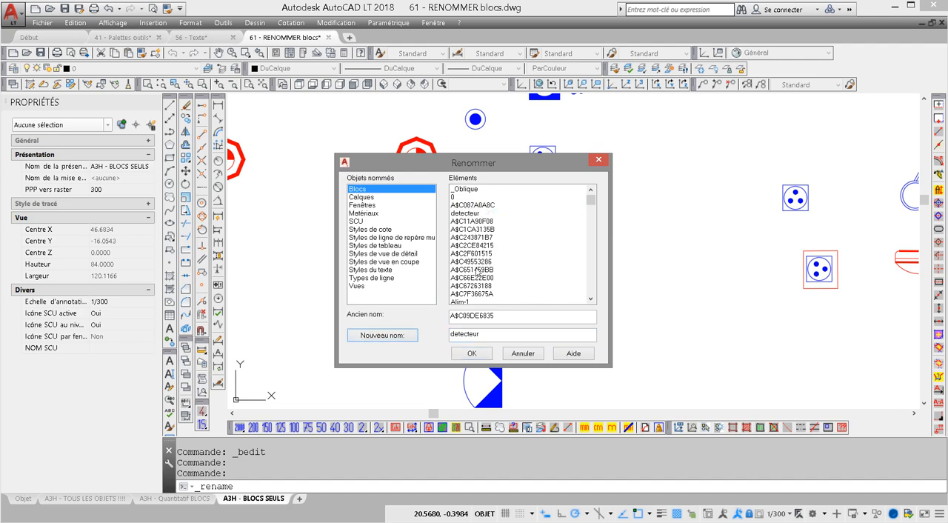
Step: Try to rename the block applique ext. as applique ext. 02 by reusing its copied old name, and cancel the Rename dialog
click(475, 247)
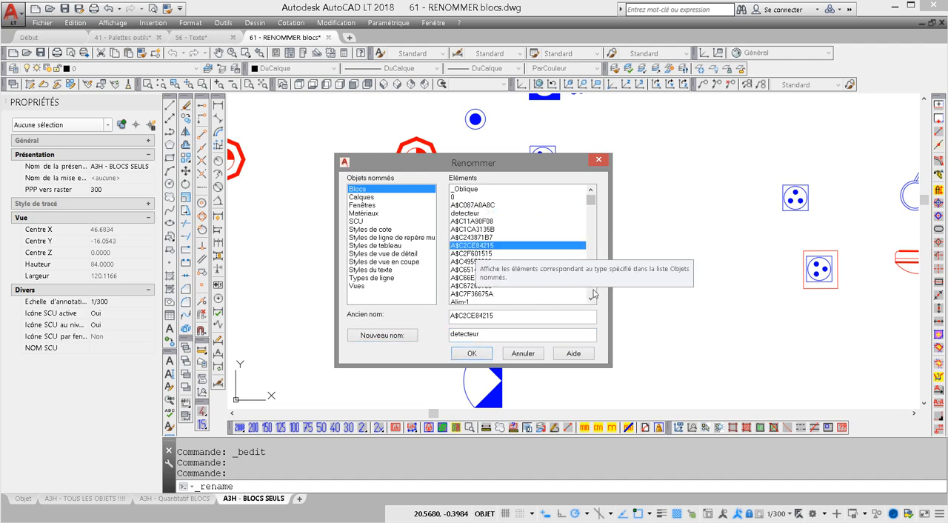
scroll(496, 222, down, 4)
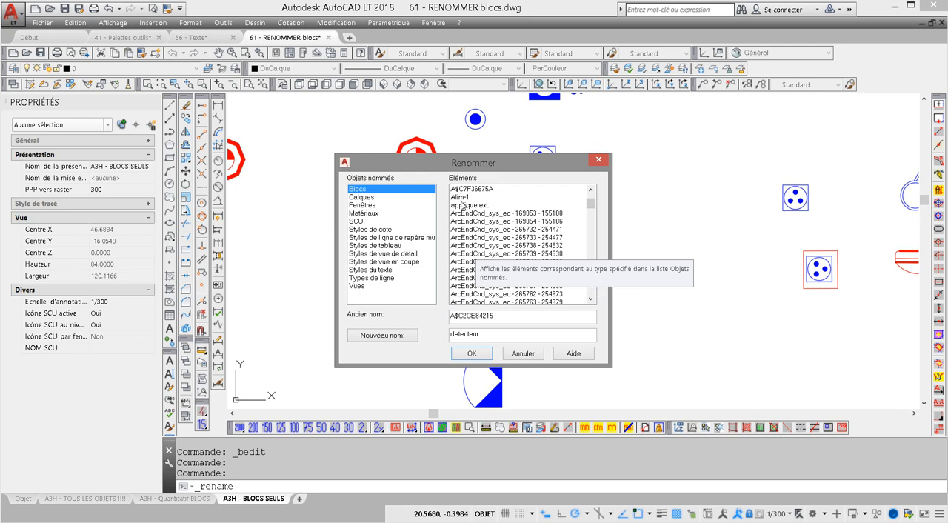
click(462, 205)
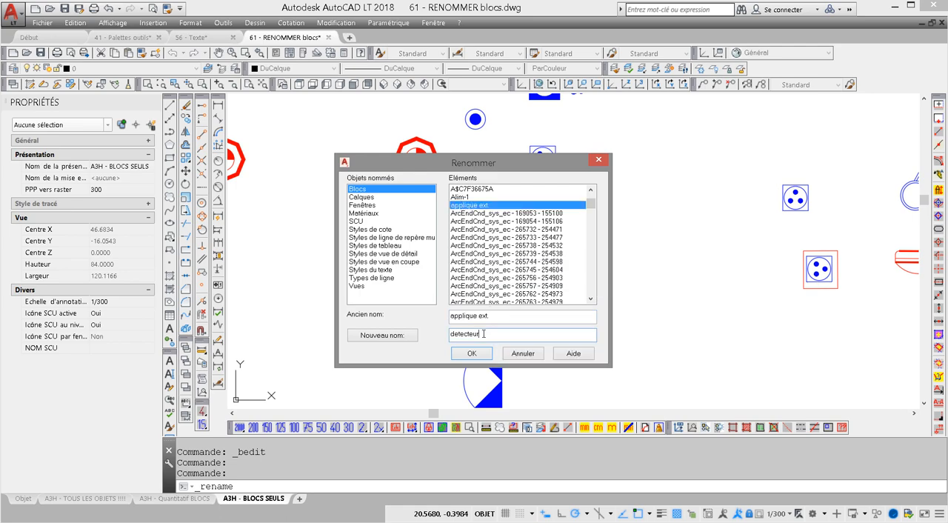
double_click(482, 334)
click(502, 319)
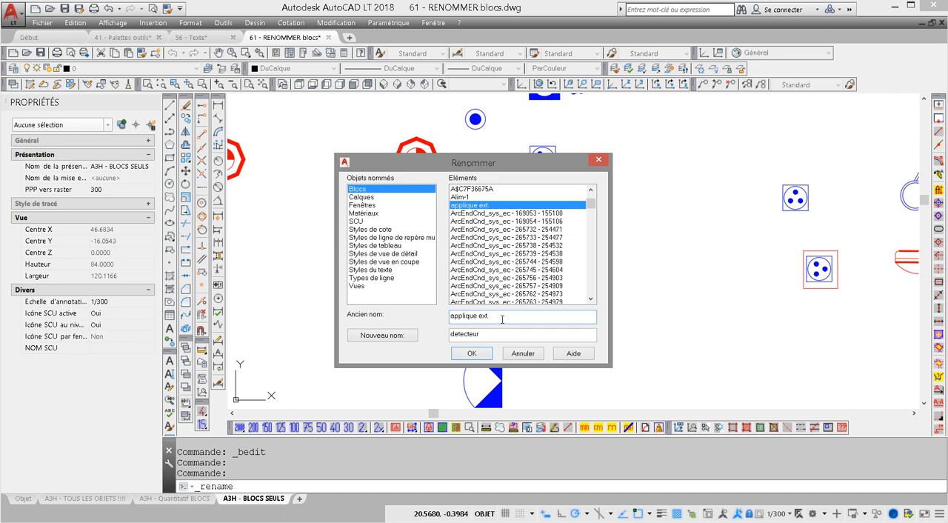
drag(503, 319, 438, 318)
click(478, 209)
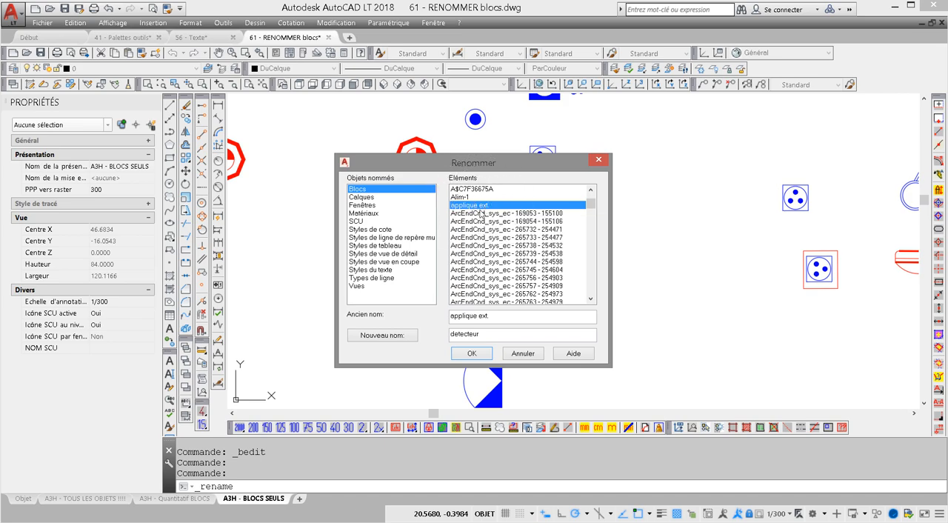
key(Tab)
key(ctrl+c)
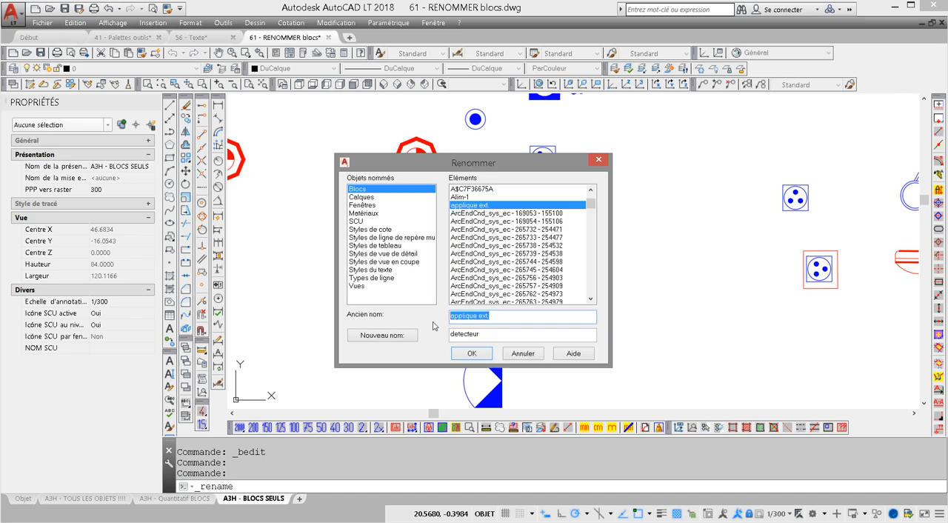
key(Tab)
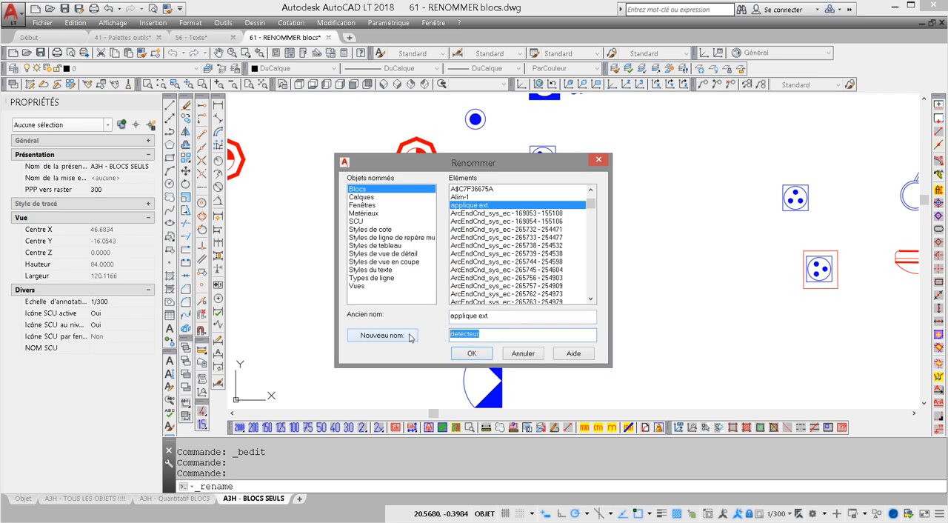
key(ctrl+v)
click(390, 337)
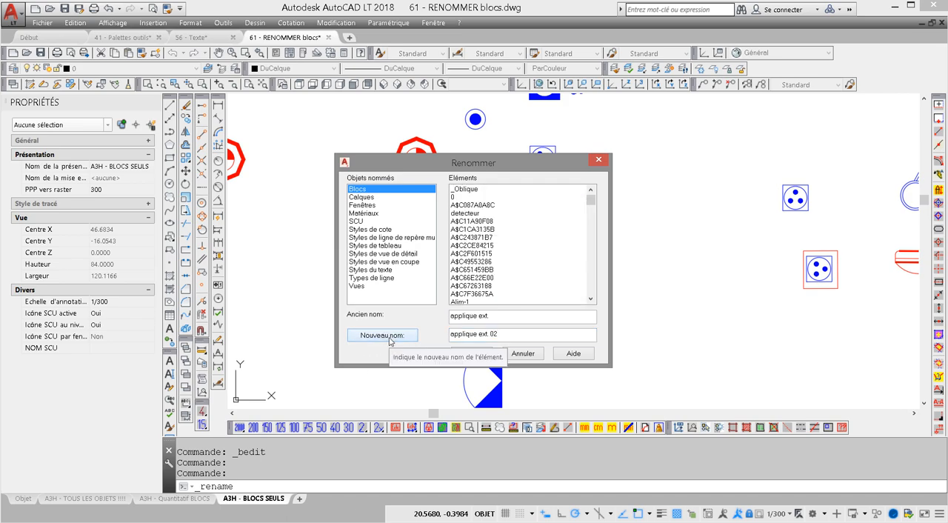
click(523, 353)
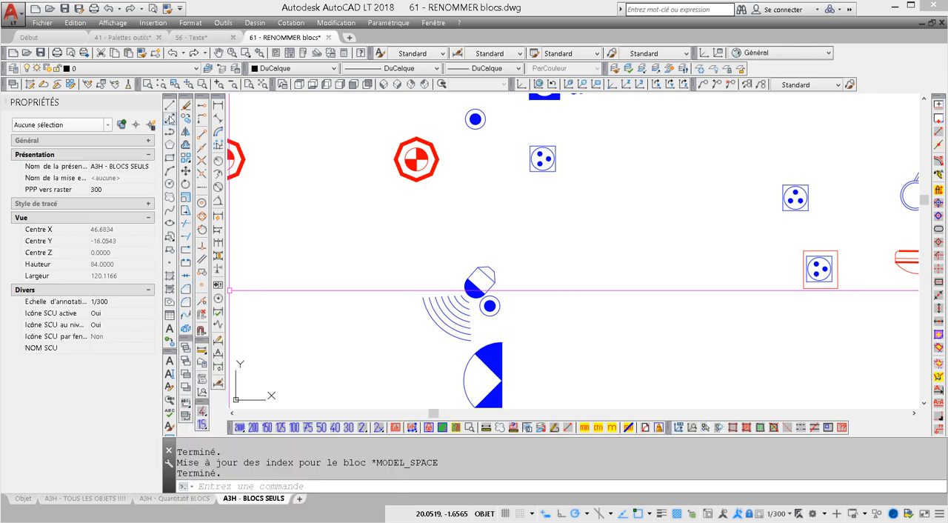
Step: Draw a rectangle in the empty area just above and to the right of the detector symbol
click(169, 158)
click(504, 214)
click(636, 285)
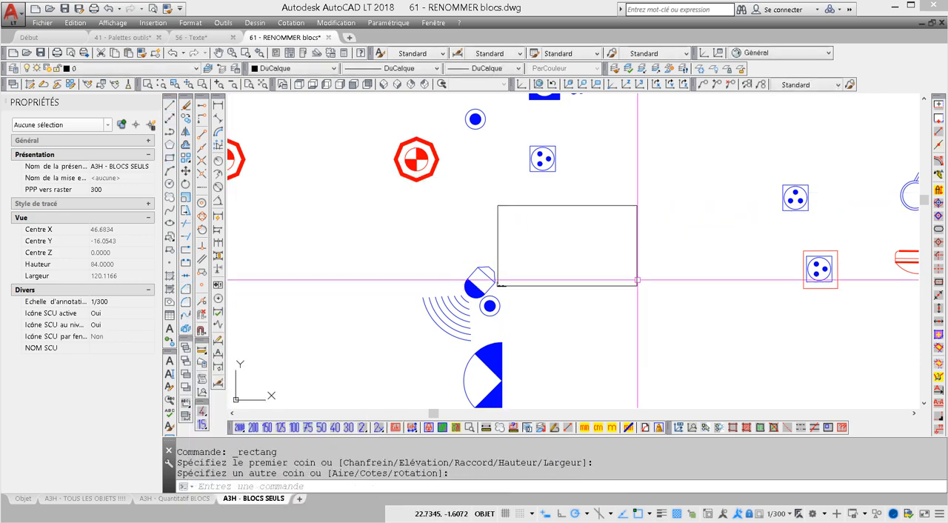
Step: Chamfer the rectangle's upper-right corner with the Angle option, using a picked length of about 0.098 and an angle of 45 degrees
click(186, 293)
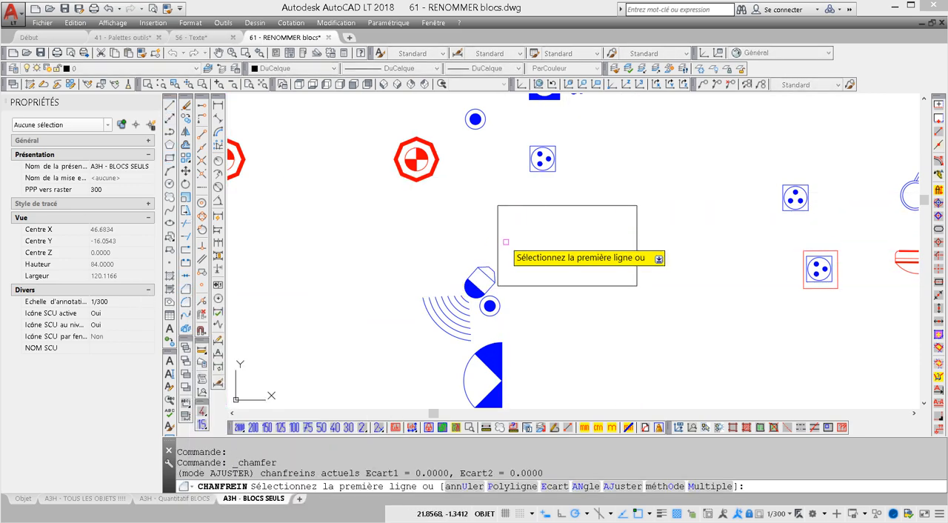
right_click(499, 237)
click(556, 306)
click(610, 226)
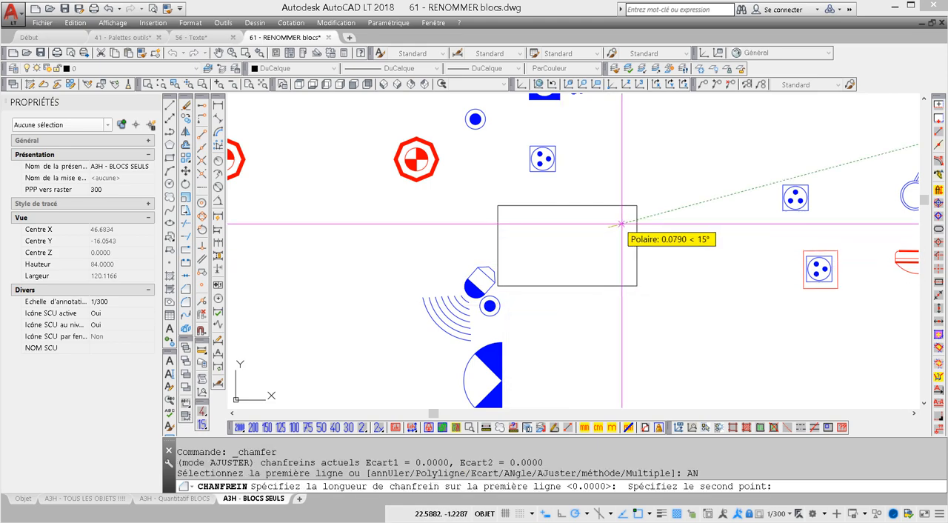
click(620, 222)
text(45)
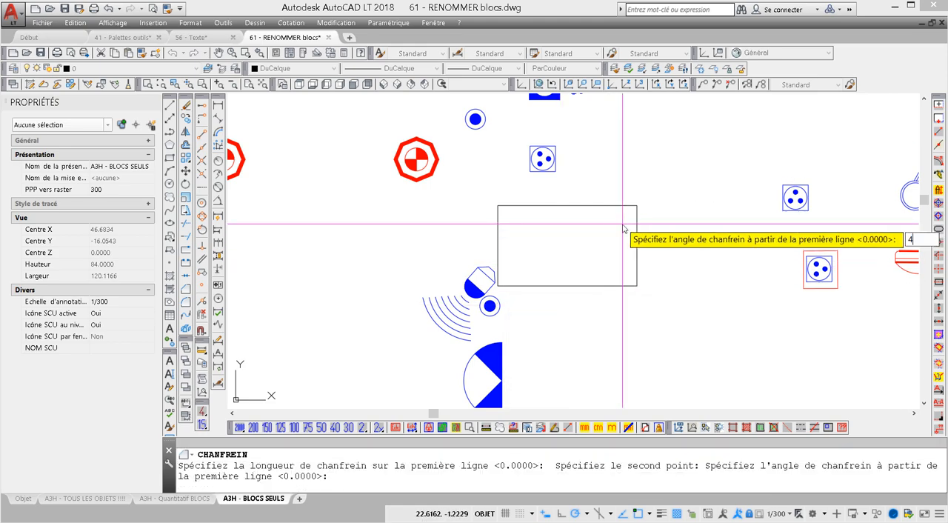
key(Return)
click(593, 205)
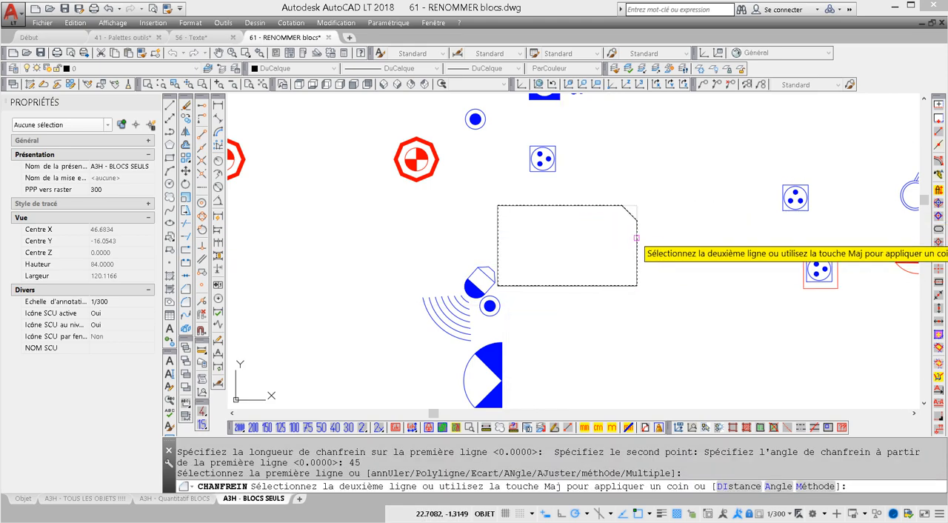
click(636, 226)
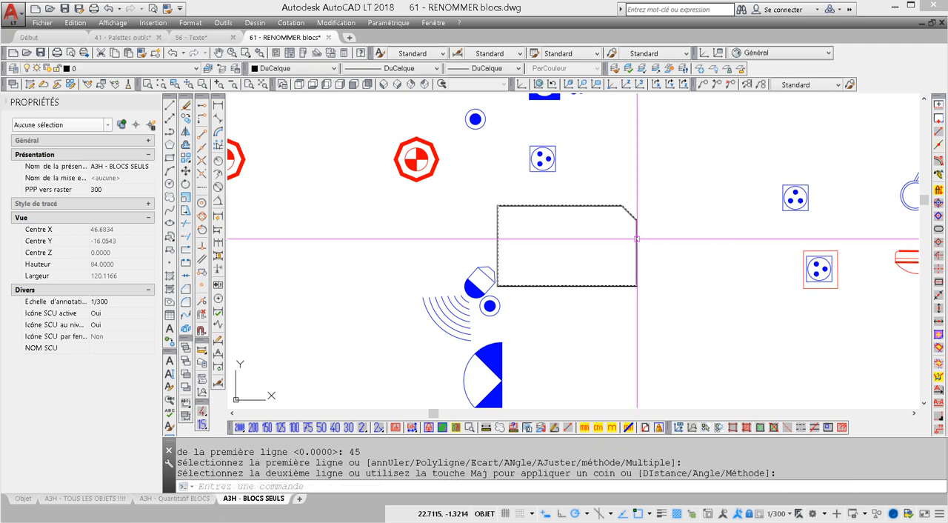
Step: Check the angle type and precision in the drawing units settings and close them without changes
click(190, 22)
click(236, 214)
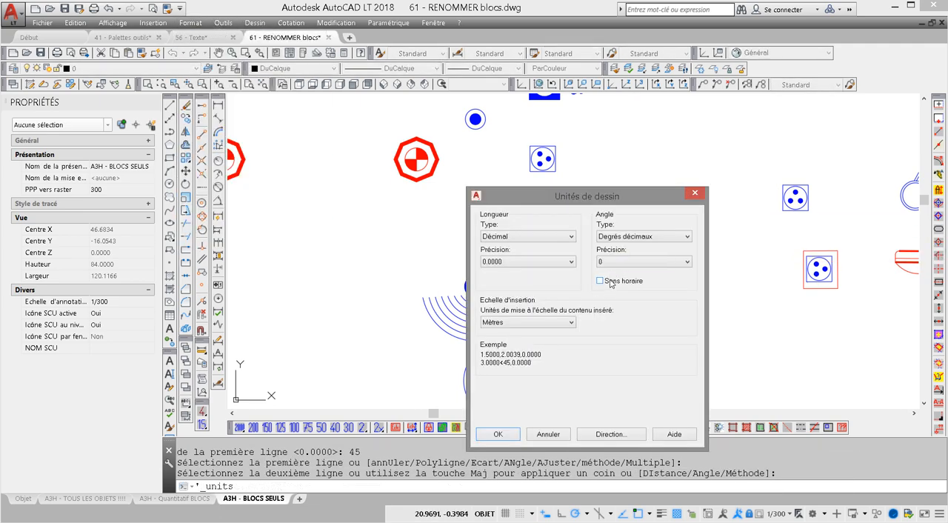
click(694, 193)
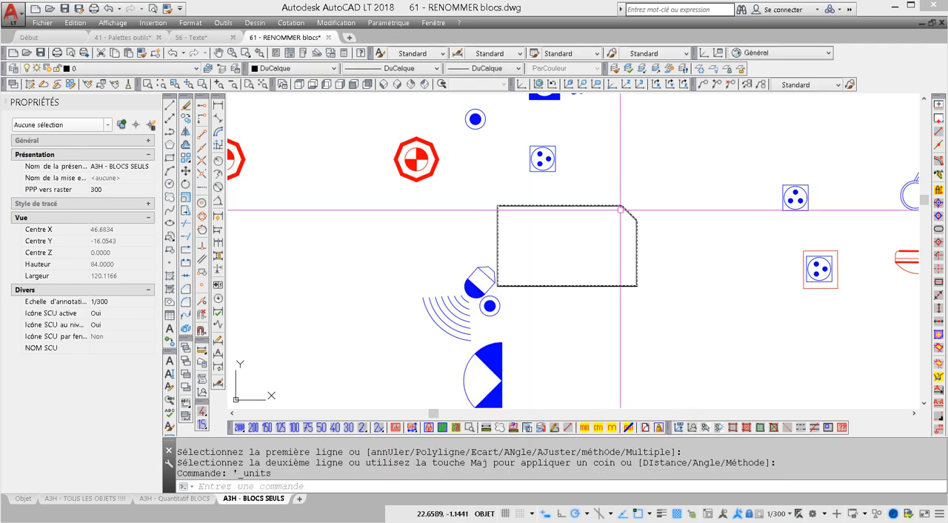
Step: Restart Chamfer with the Angle option, keep the stored length, check the default angle it offers, and cancel the command
click(185, 290)
right_click(344, 268)
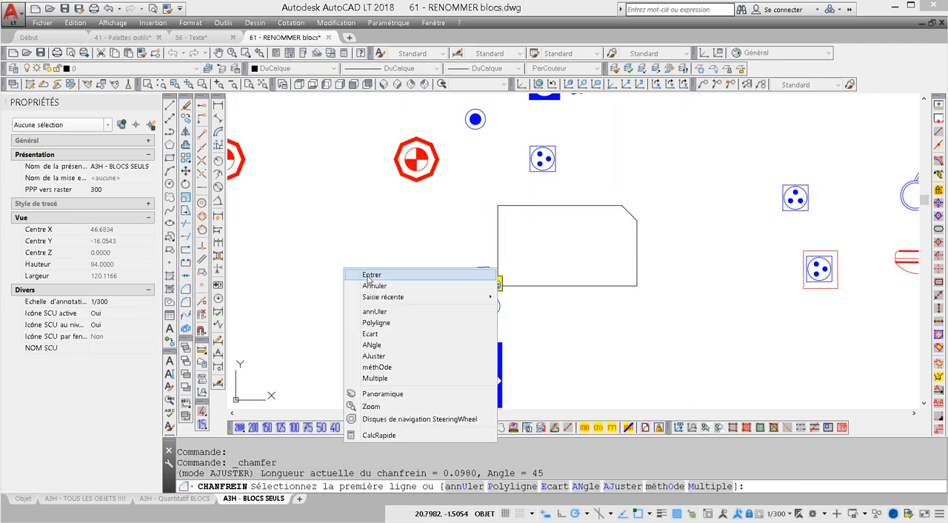
click(397, 344)
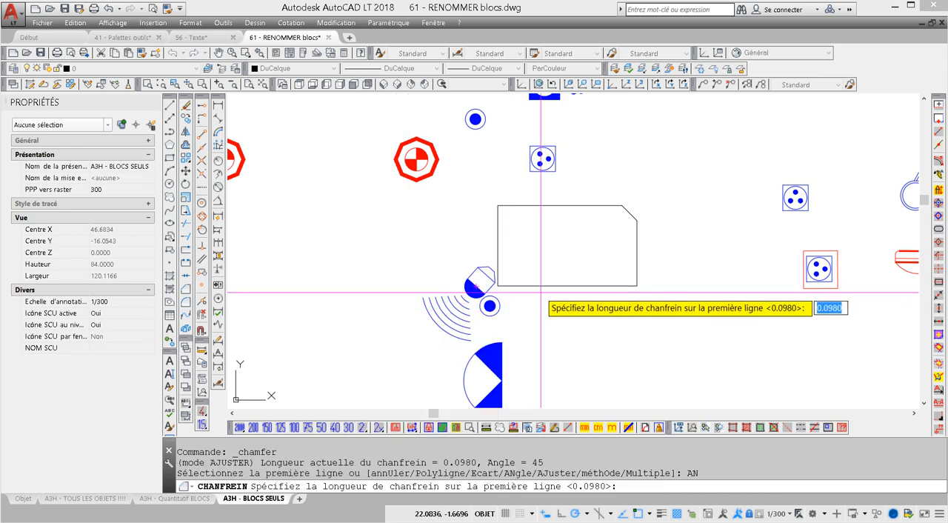
key(Return)
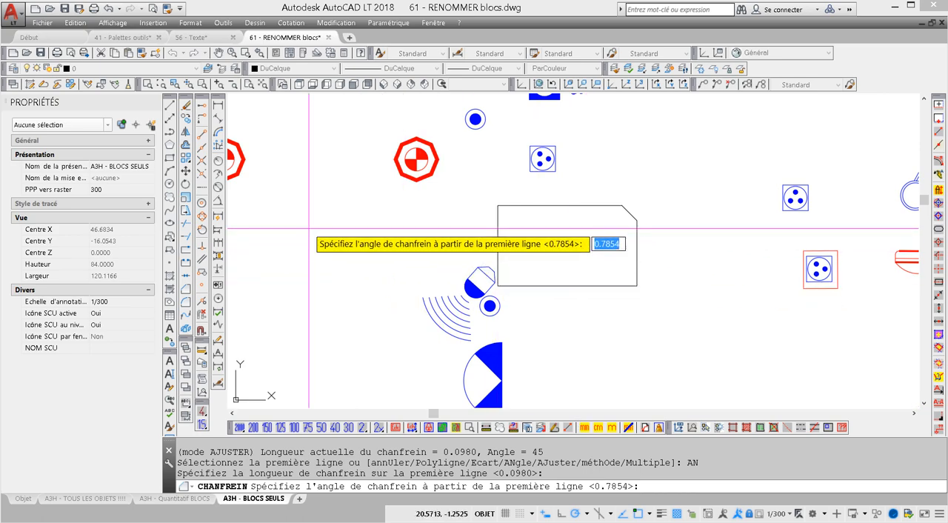
click(385, 214)
key(Escape)
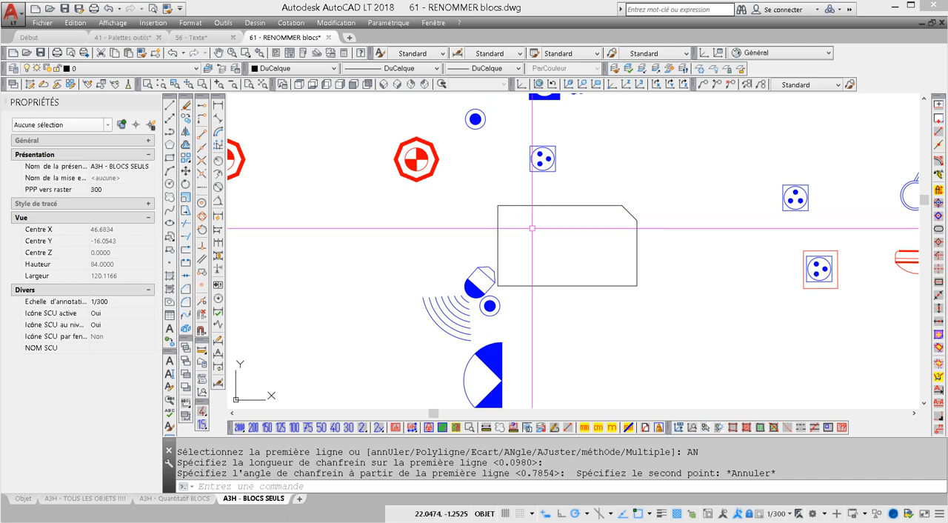